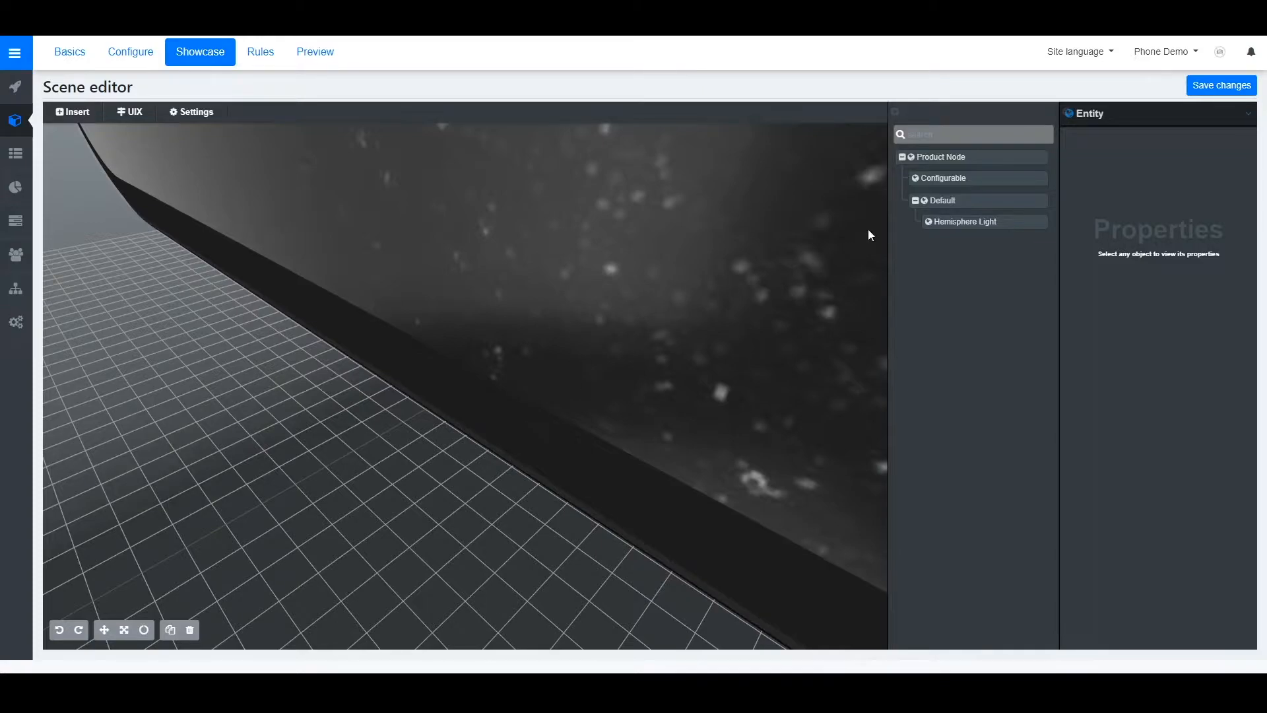
# Scale the Configurable node uniformly to 0.01 on the X, Y and Z axes
pyautogui.click(948, 189)
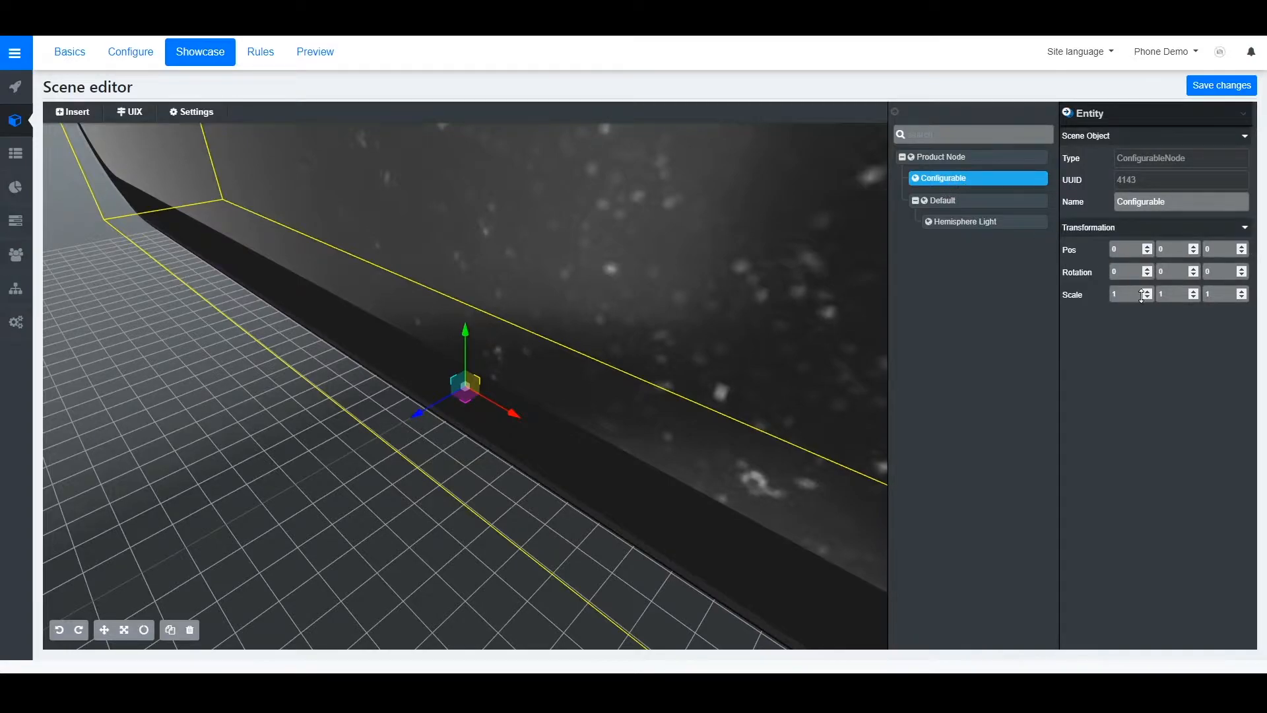
pyautogui.moveTo(1134, 297); pyautogui.dragTo(1111, 298)
pyautogui.write('0.01')
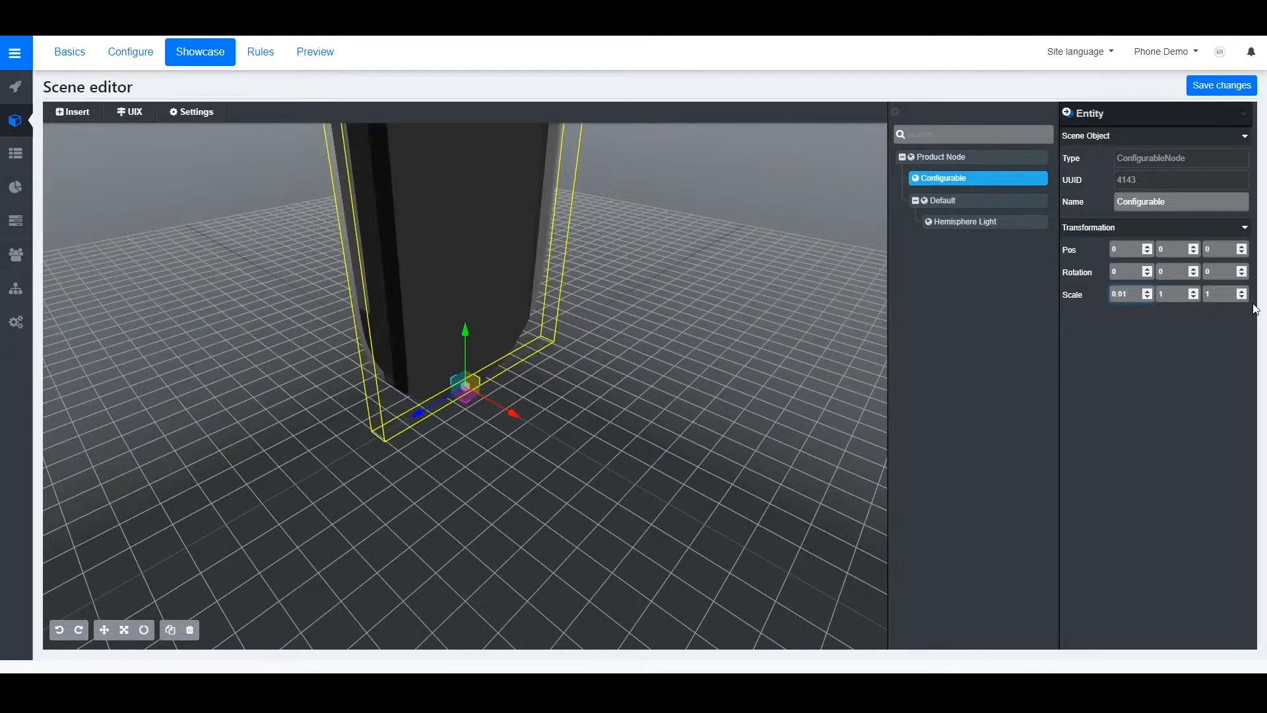
pyautogui.click(1164, 294)
pyautogui.write('0')
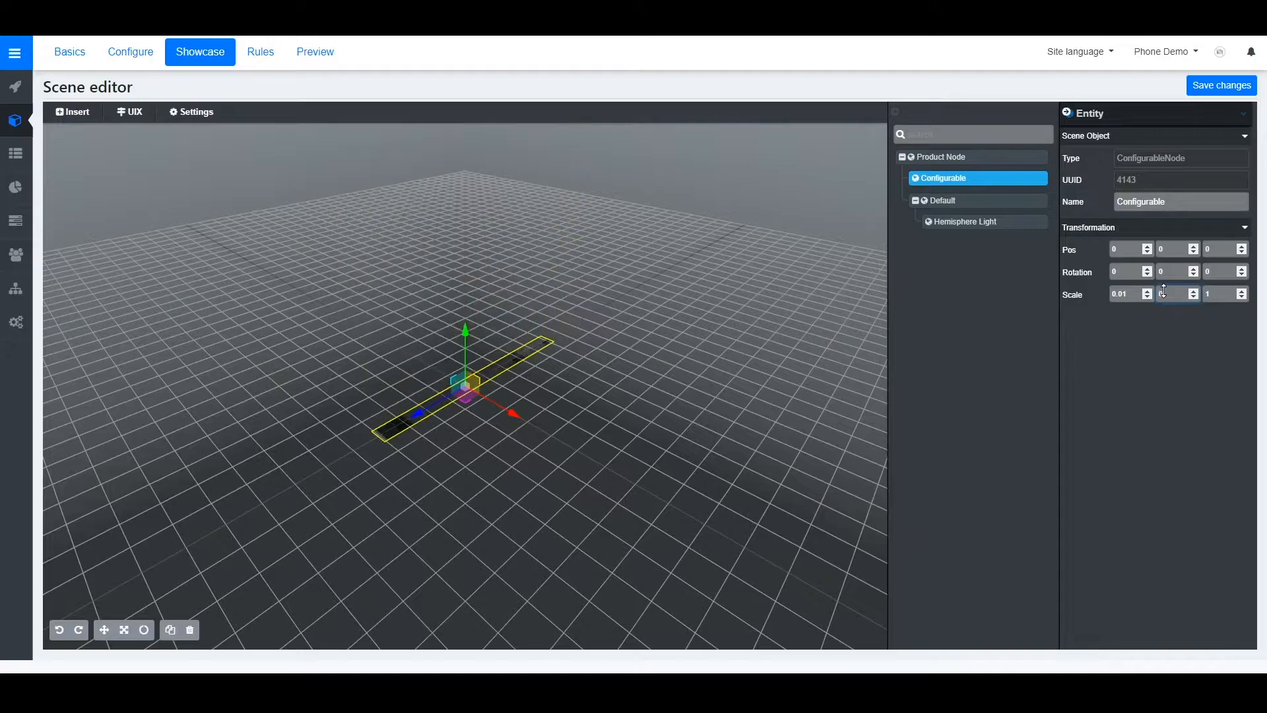
pyautogui.write('1')
pyautogui.click(1218, 293)
pyautogui.write('0.01')
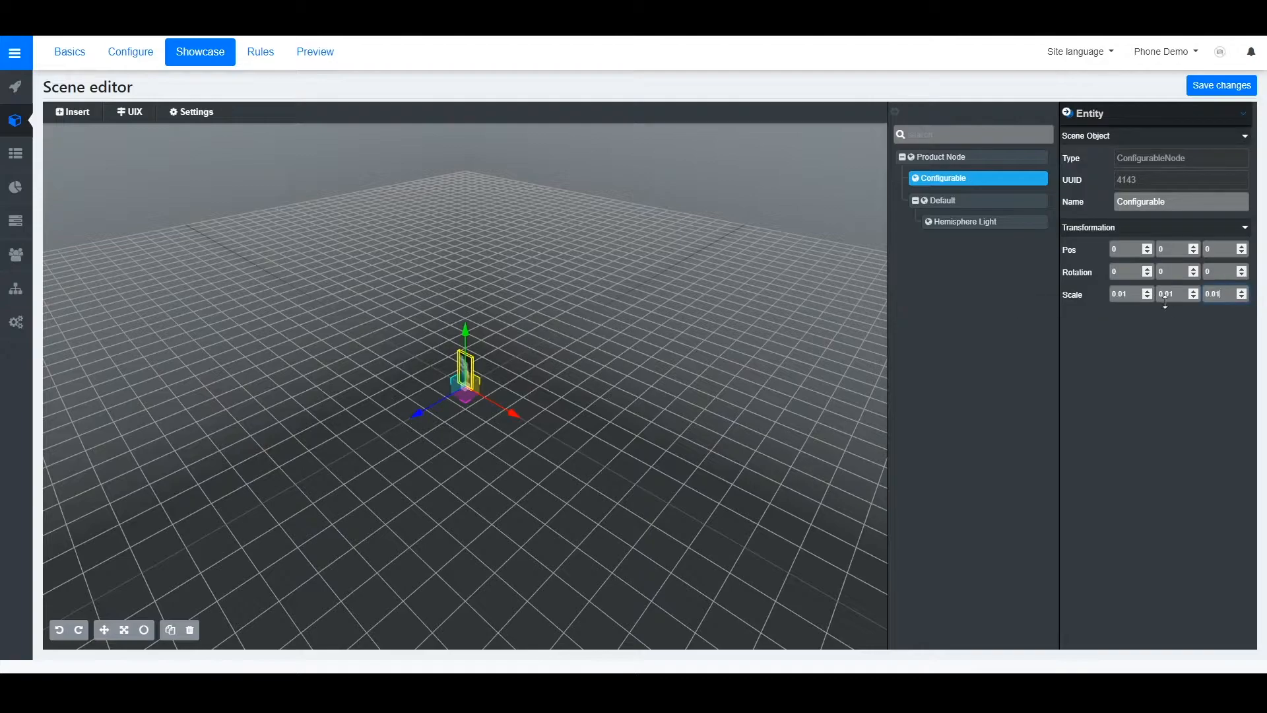
# Insert a perspective camera into the scene and select it in the scene hierarchy
pyautogui.scroll(4, 453, 380)
pyautogui.scroll(6, 454, 381)
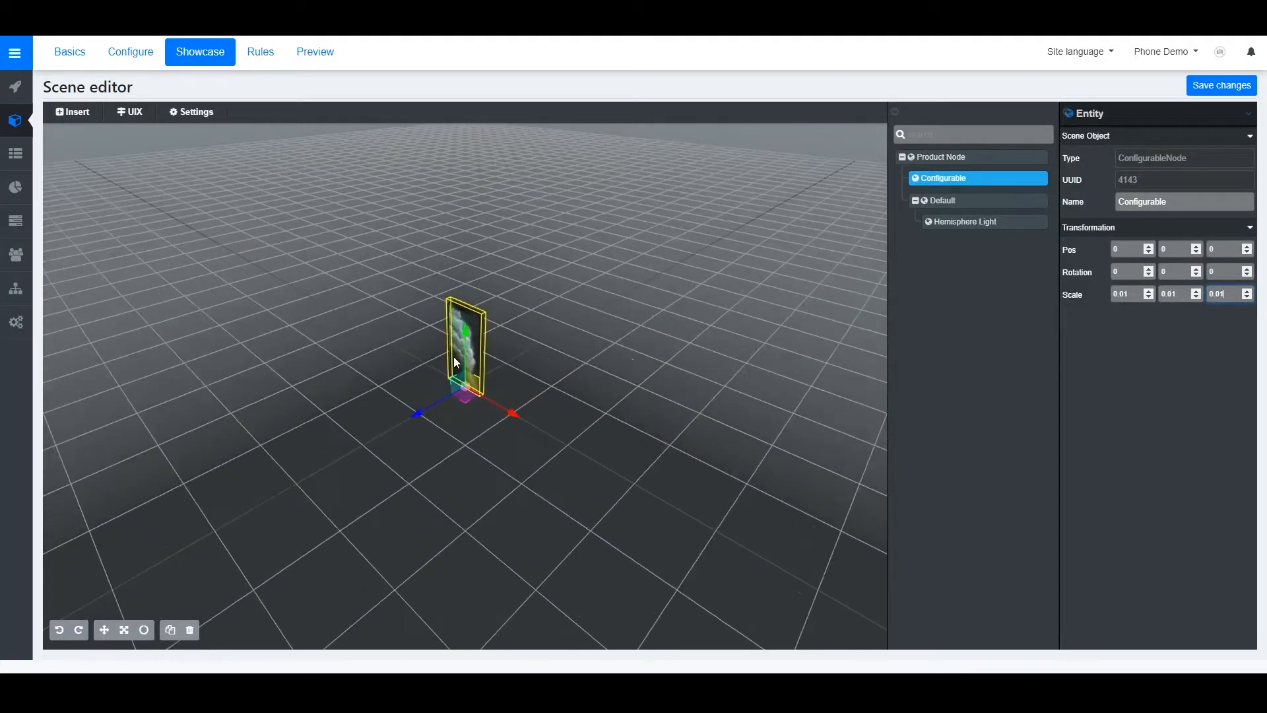
pyautogui.moveTo(600, 362); pyautogui.dragTo(624, 337)
pyautogui.click(605, 347)
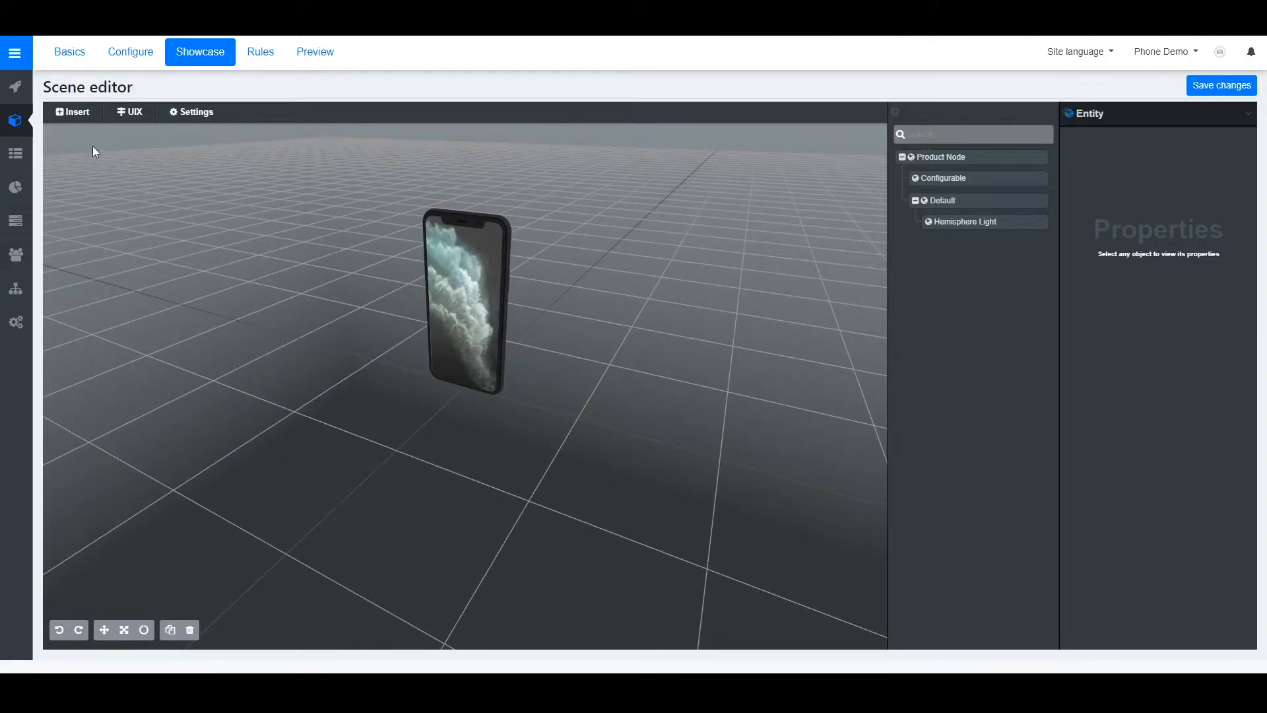
pyautogui.click(75, 120)
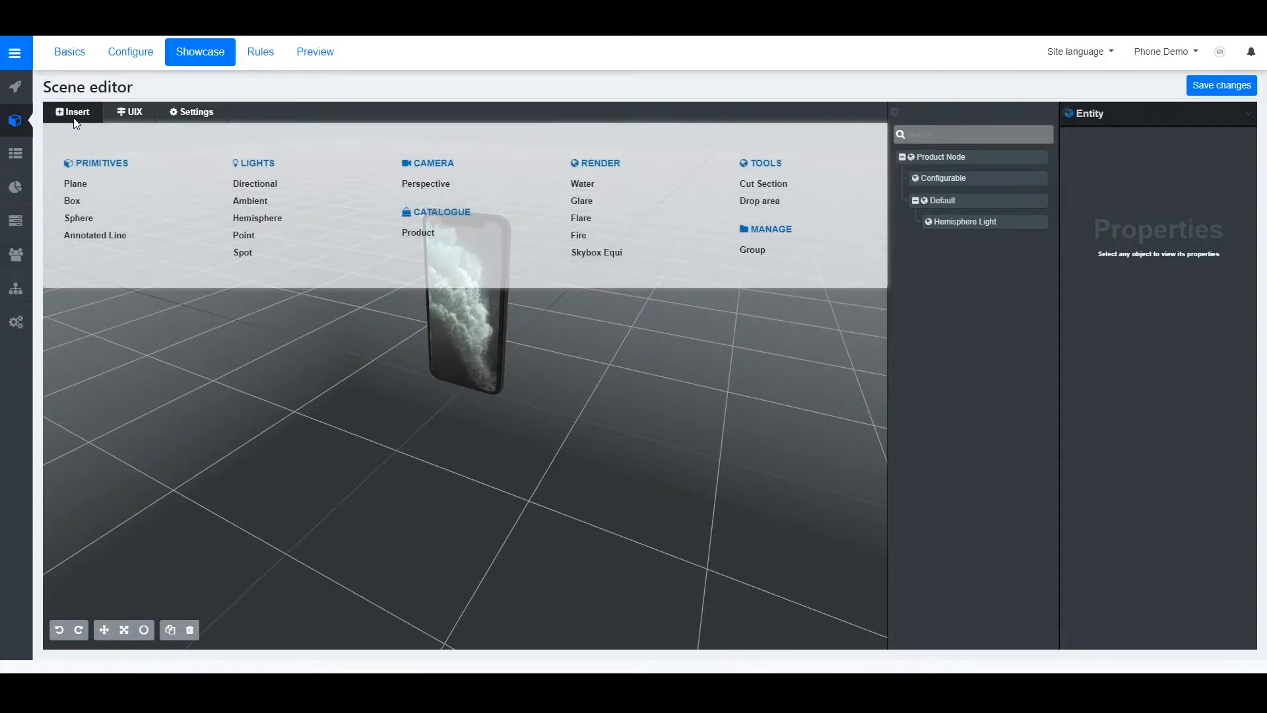
pyautogui.click(427, 186)
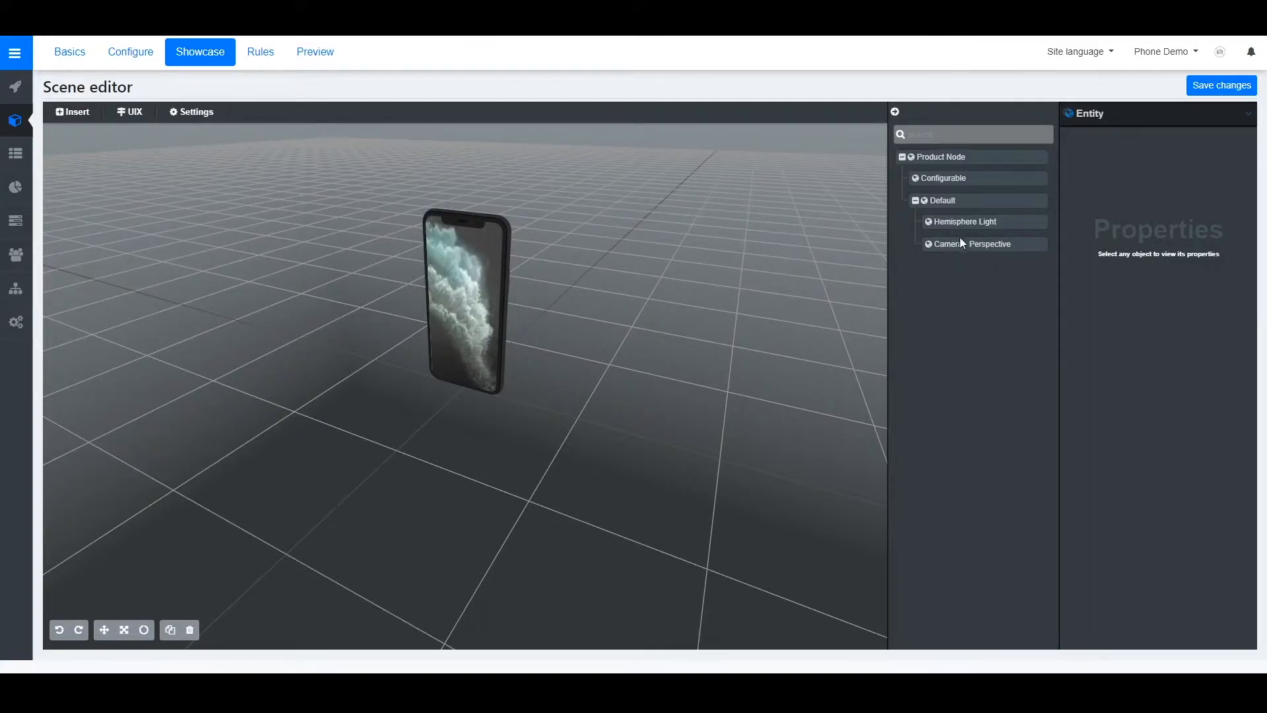
pyautogui.click(973, 245)
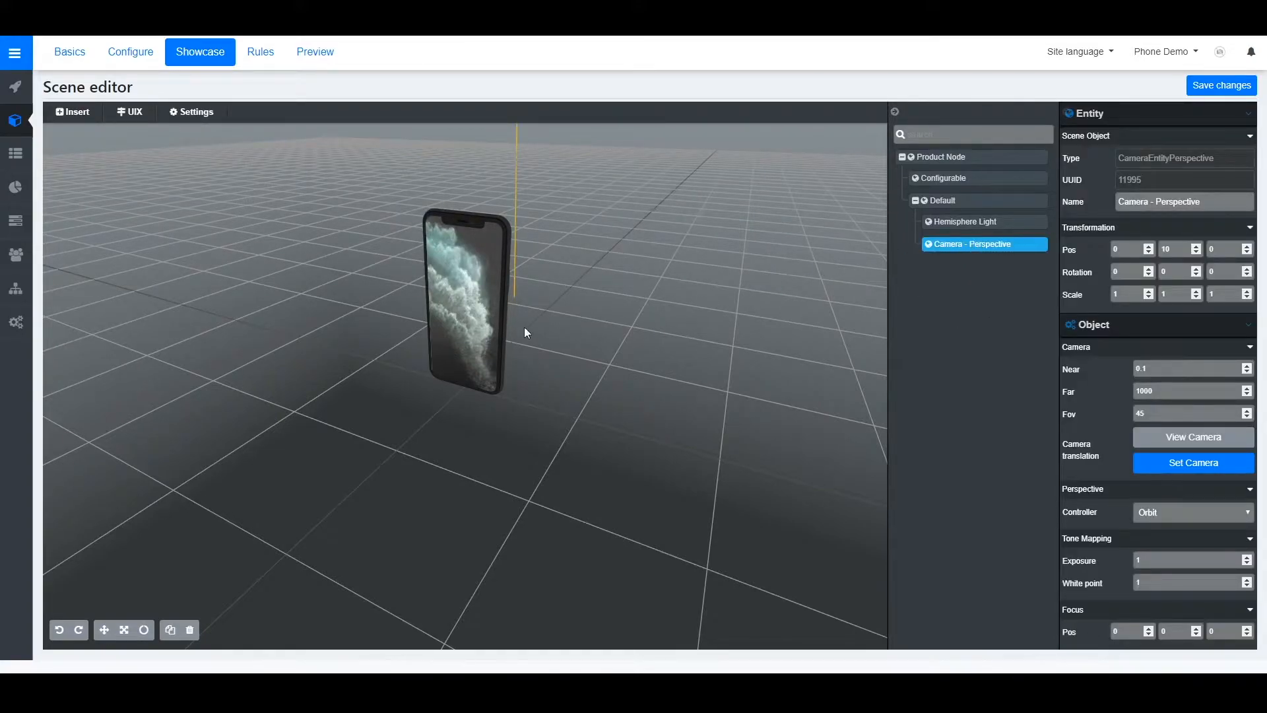
# Frame the phone closely from a slight front angle and set the perspective camera to this view
pyautogui.moveTo(552, 308); pyautogui.dragTo(553, 305)
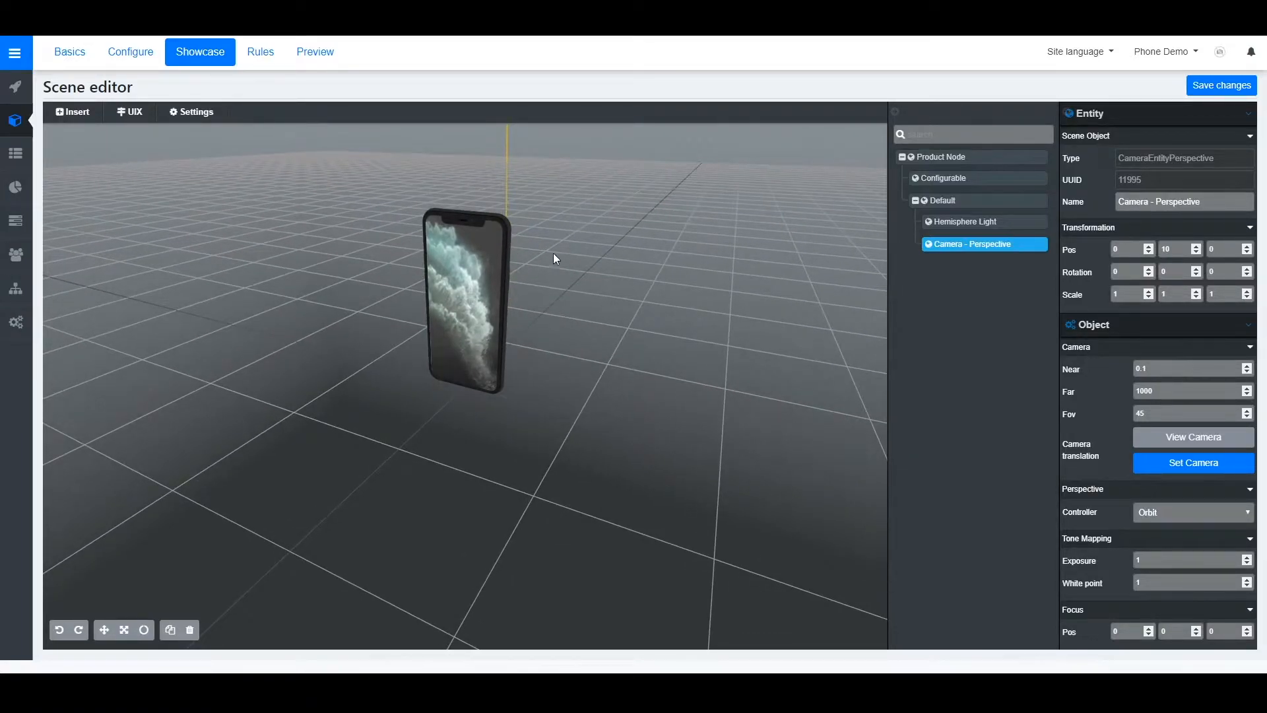
pyautogui.moveTo(555, 261); pyautogui.dragTo(649, 284)
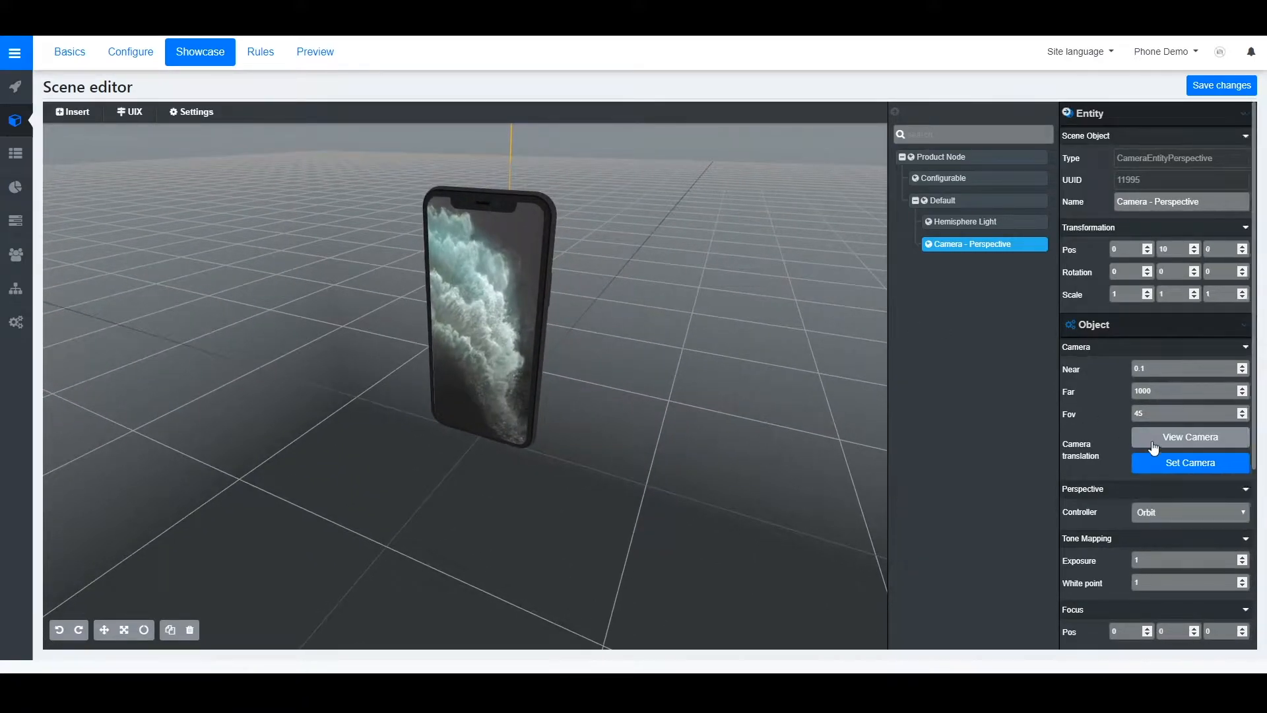
pyautogui.click(1170, 464)
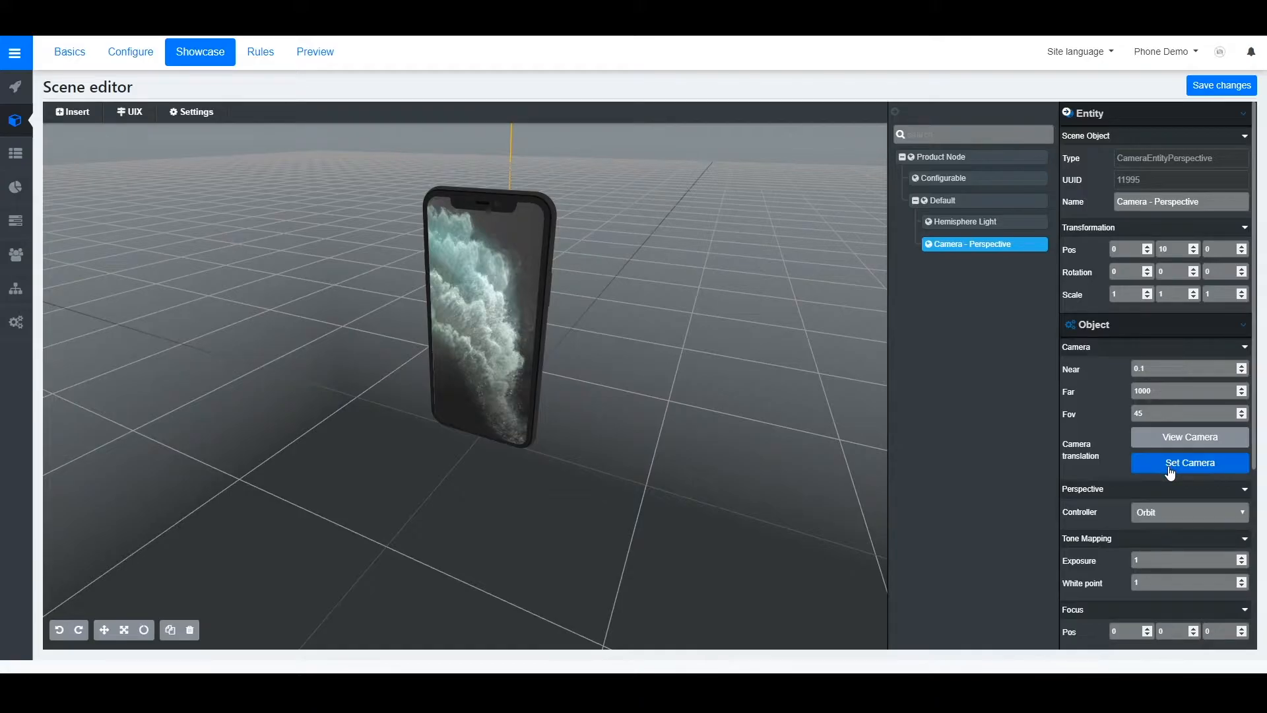
pyautogui.click(1170, 471)
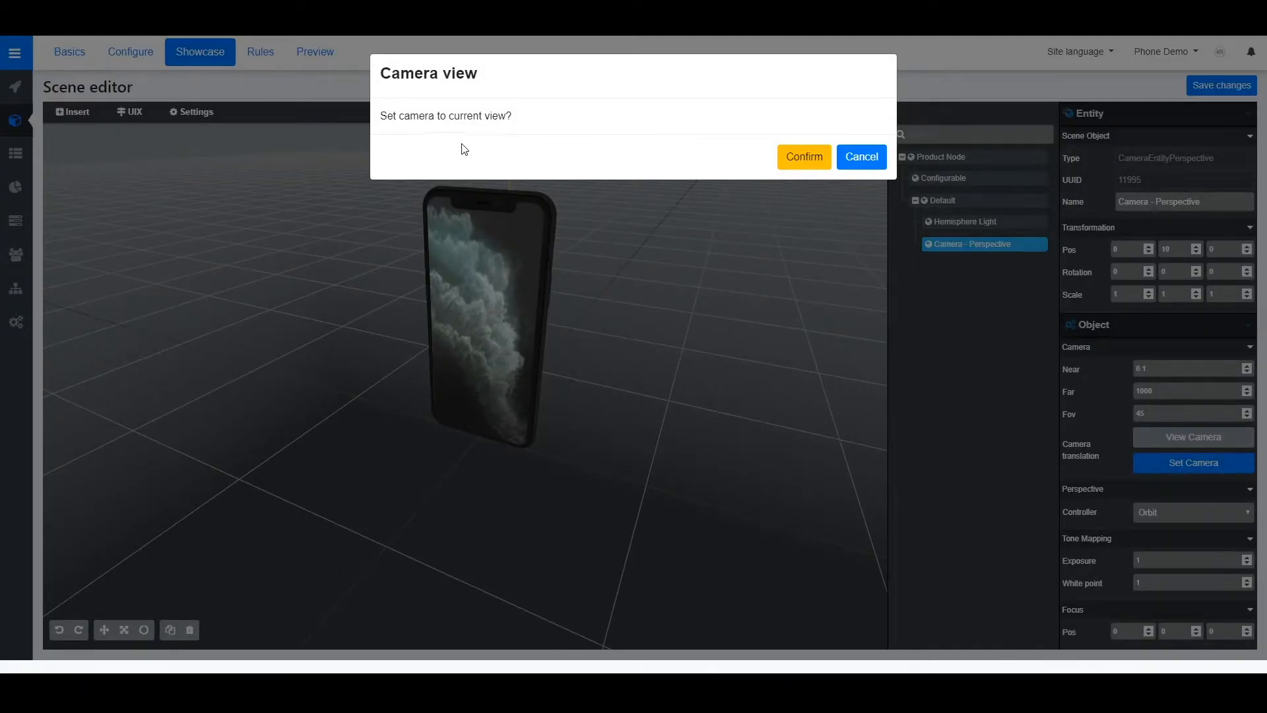
pyautogui.click(804, 158)
# Raise the camera's focus point vertically to the middle of the phone, at a height of about 0.72
pyautogui.scroll(-8, 672, 267)
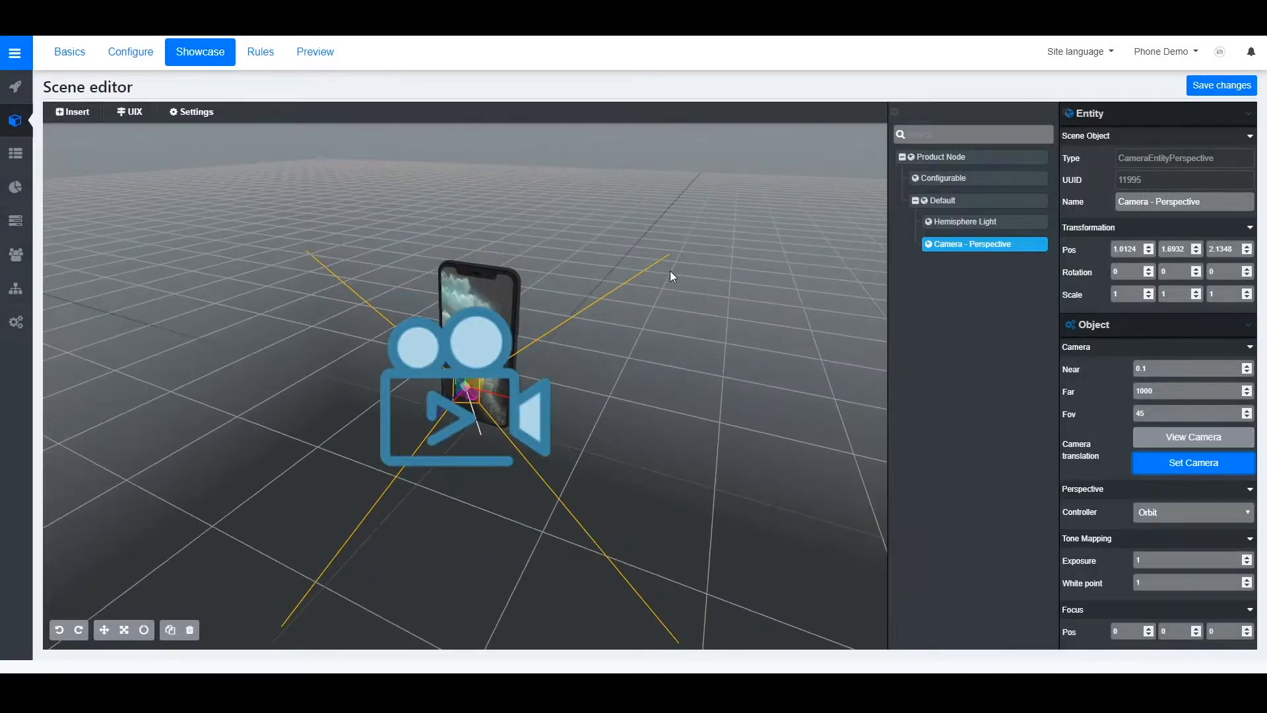
pyautogui.moveTo(685, 309); pyautogui.dragTo(516, 289)
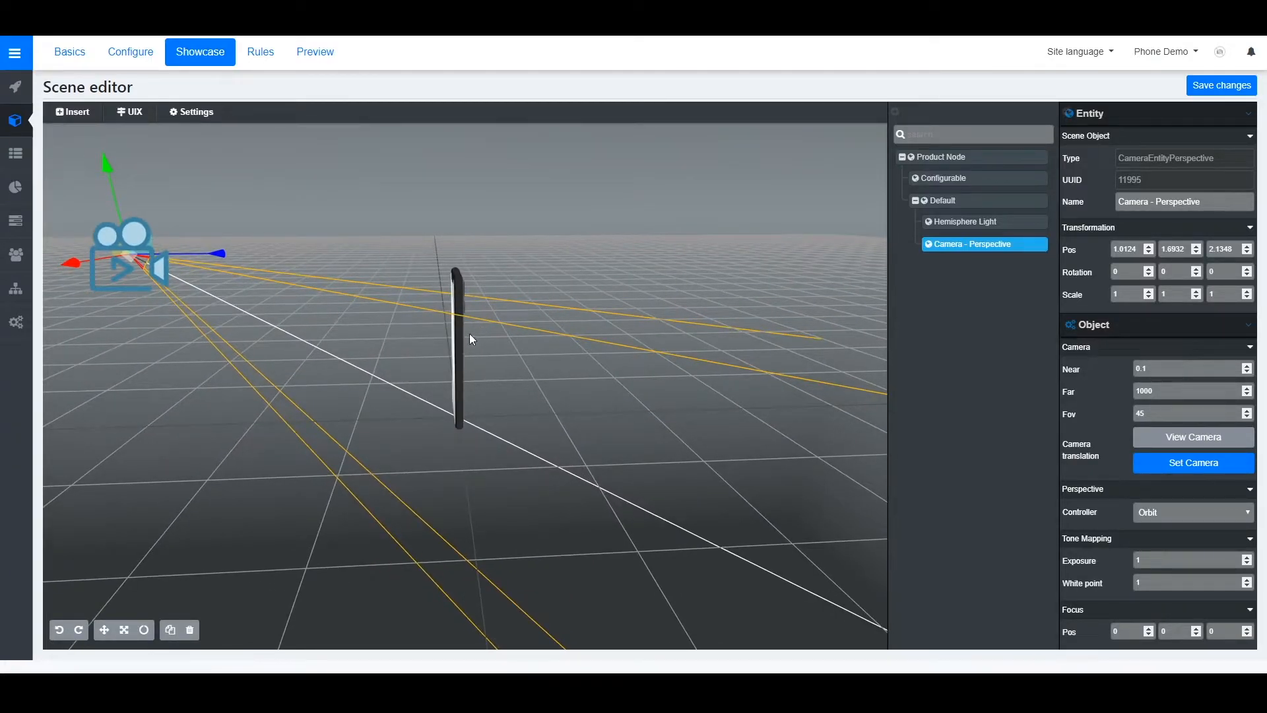
pyautogui.moveTo(517, 385); pyautogui.dragTo(589, 394)
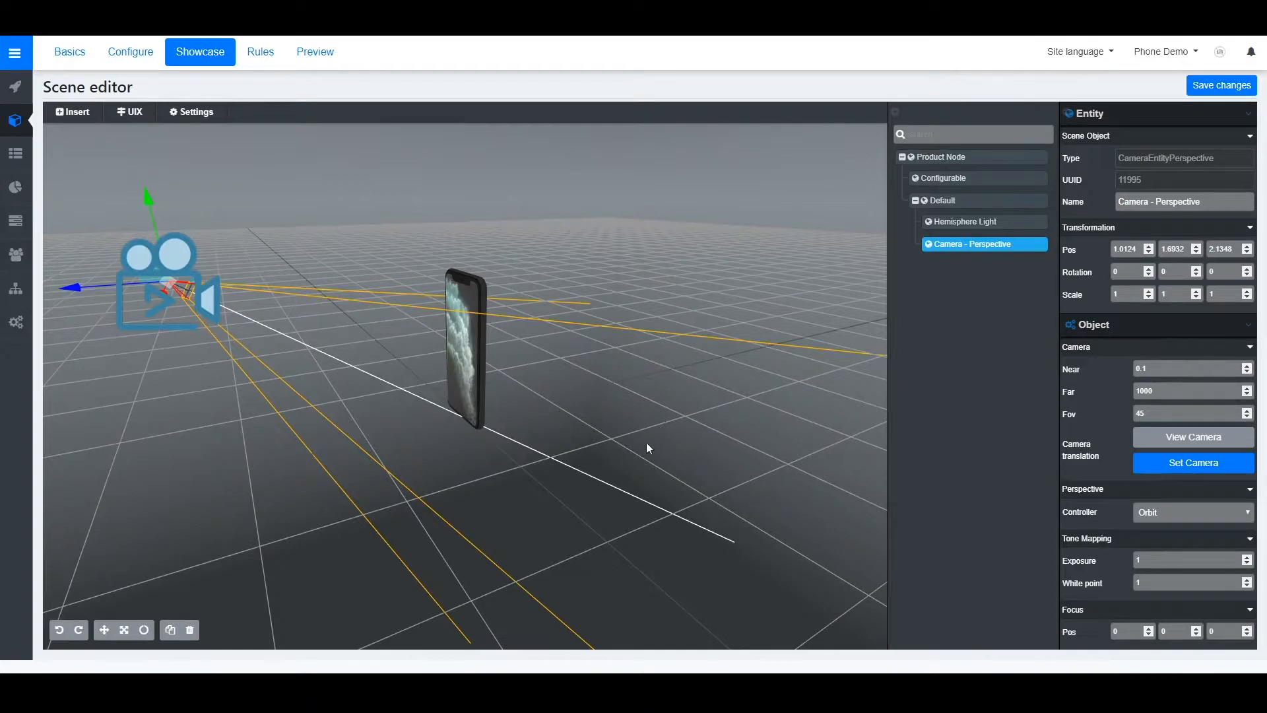
pyautogui.scroll(-4, 1098, 473)
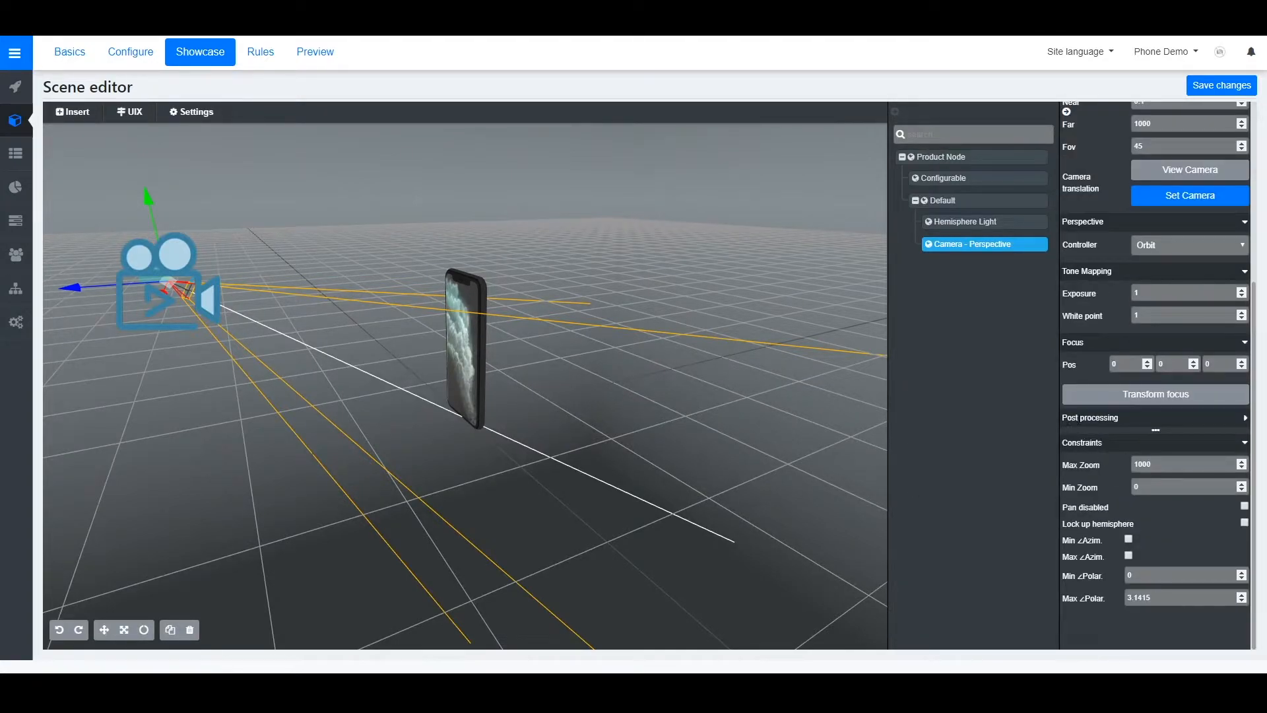
pyautogui.click(1130, 401)
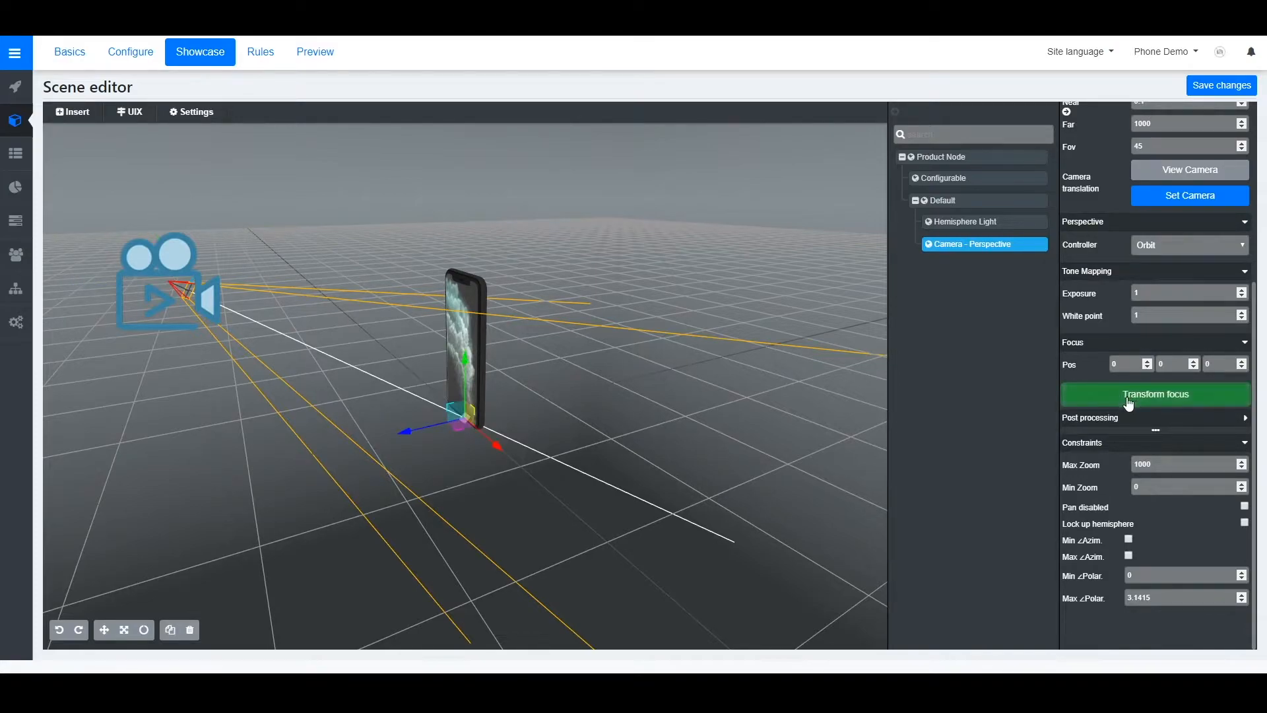
pyautogui.moveTo(465, 361); pyautogui.dragTo(469, 284)
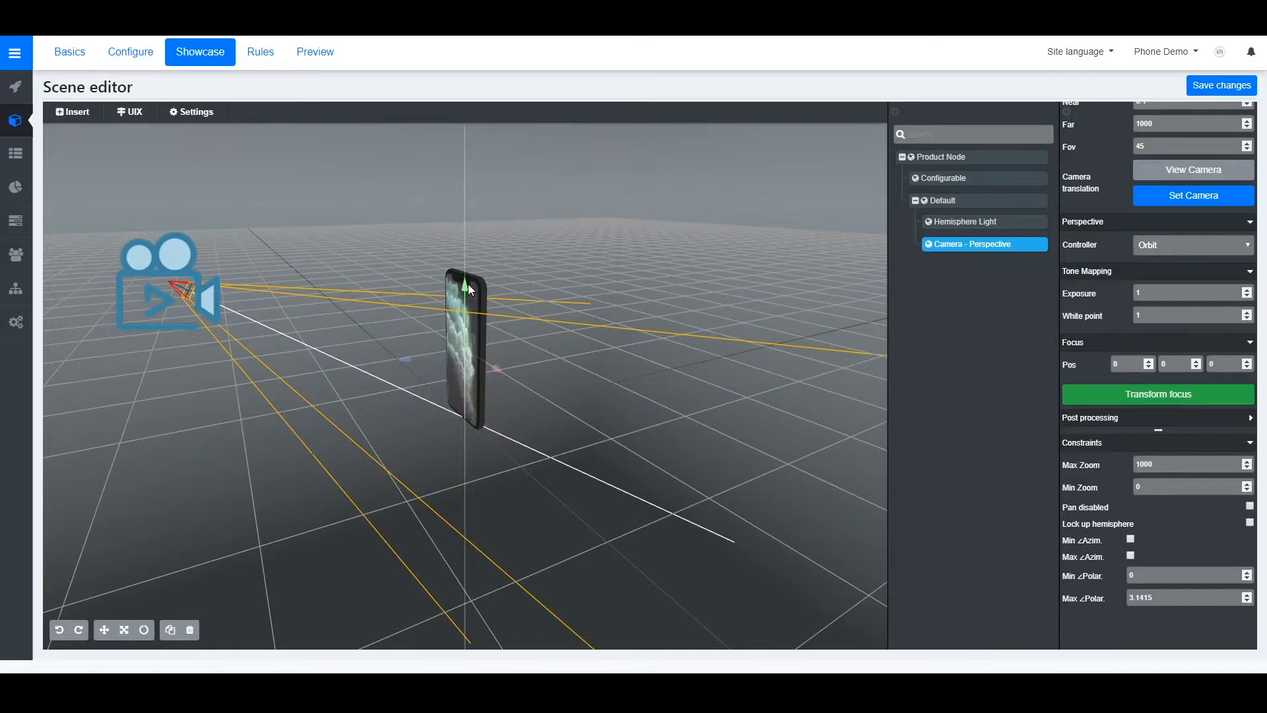
pyautogui.moveTo(578, 383)
pyautogui.mouseDown()
pyautogui.moveTo(412, 375)
pyautogui.moveTo(582, 379)
pyautogui.mouseUp()
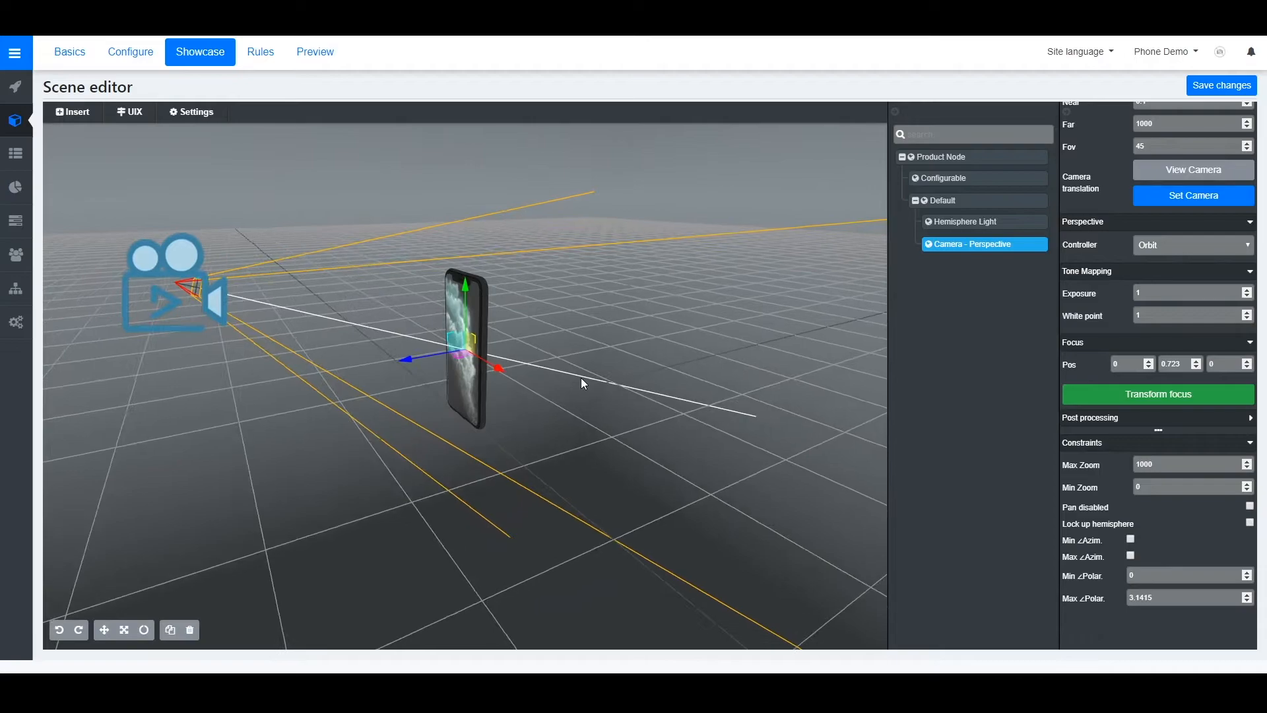
# Save the scene changes and check the phone's camera view in the product preview
pyautogui.click(1223, 89)
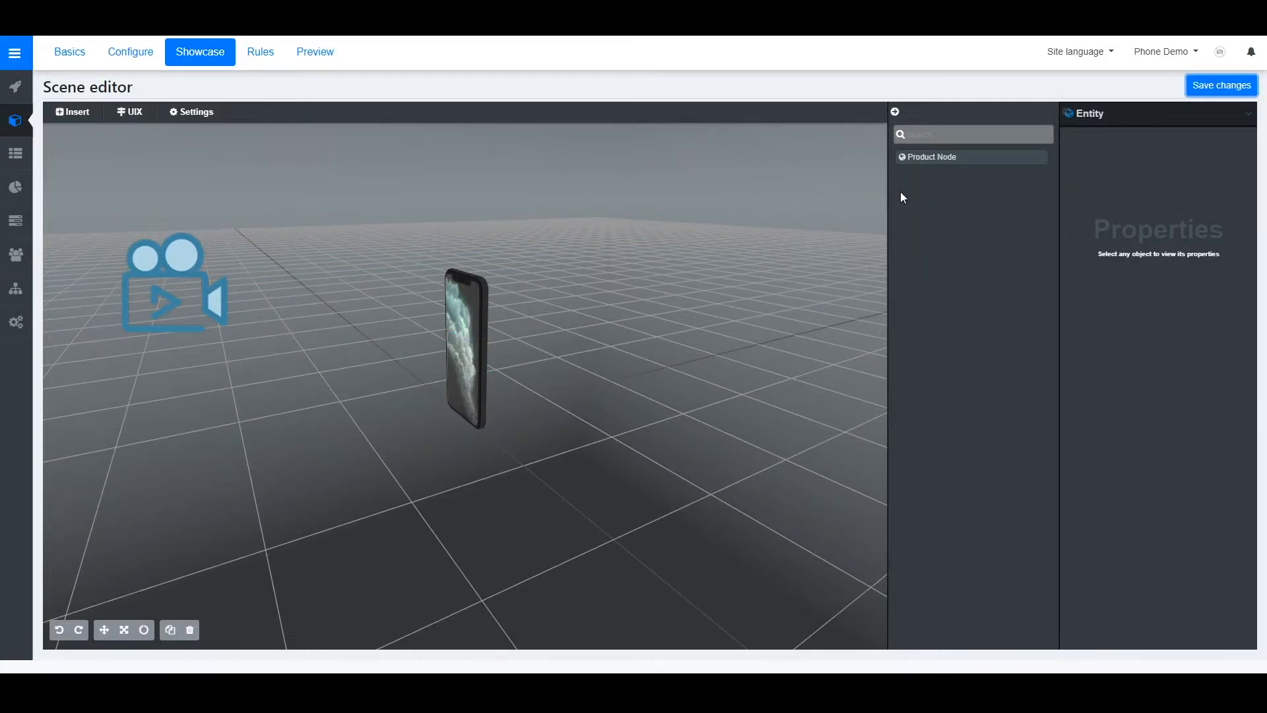
pyautogui.click(319, 54)
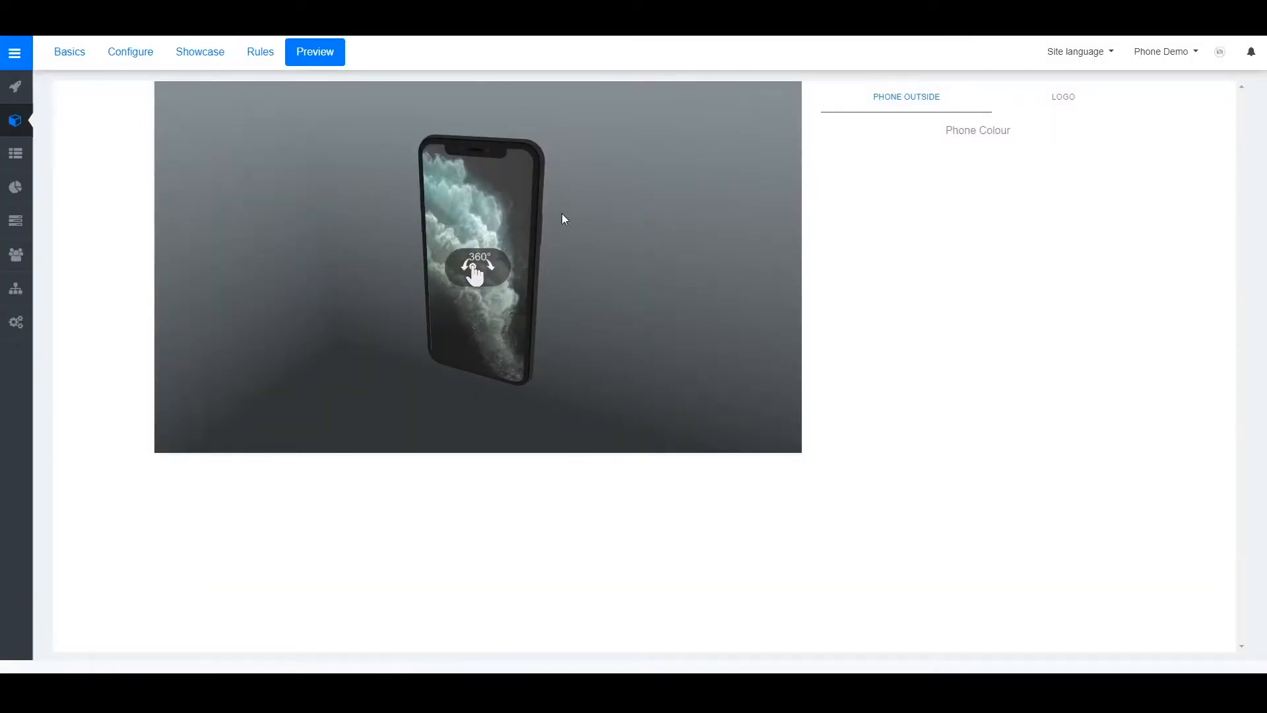
pyautogui.moveTo(516, 216)
pyautogui.mouseDown()
pyautogui.moveTo(482, 214)
pyautogui.moveTo(500, 192)
pyautogui.moveTo(536, 196)
pyautogui.moveTo(497, 264)
pyautogui.moveTo(376, 272)
pyautogui.moveTo(354, 207)
pyautogui.moveTo(436, 181)
pyautogui.moveTo(532, 180)
pyautogui.moveTo(588, 201)
pyautogui.moveTo(730, 210)
pyautogui.moveTo(481, 220)
pyautogui.moveTo(532, 215)
pyautogui.moveTo(525, 225)
pyautogui.mouseUp()
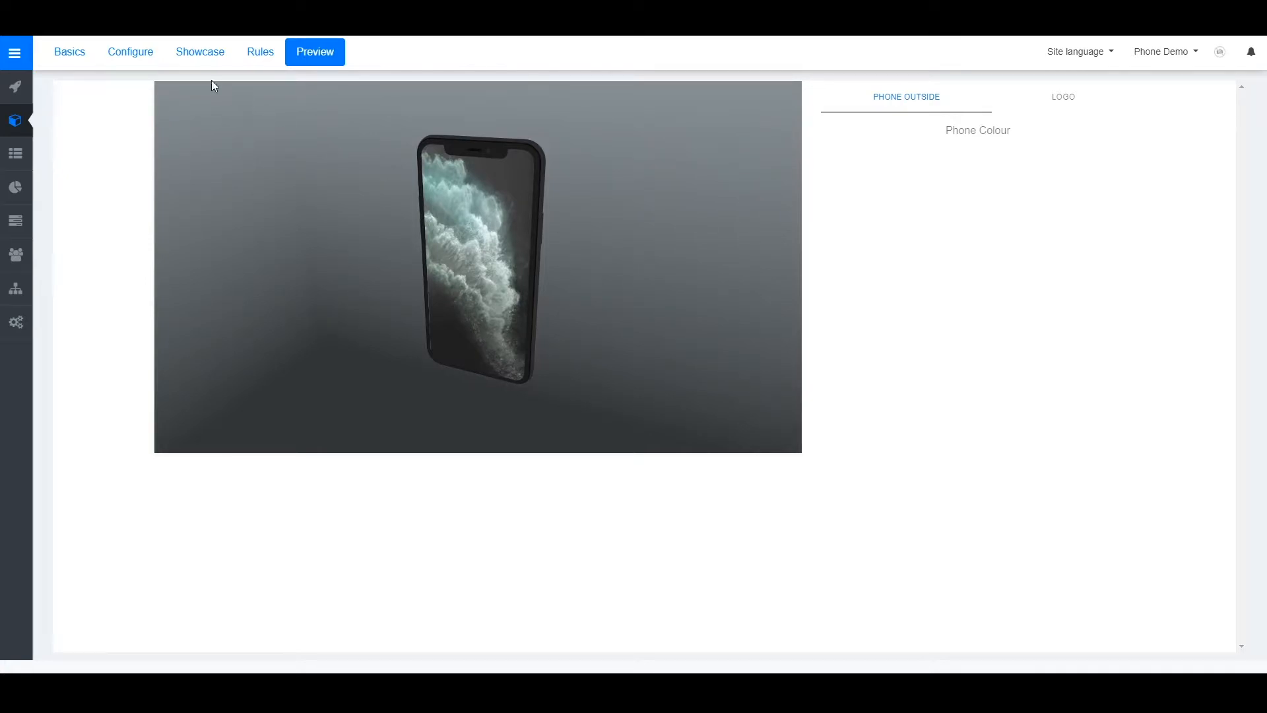
# Return to the scene editor, insert a spot light and select it in the scene hierarchy
pyautogui.click(202, 57)
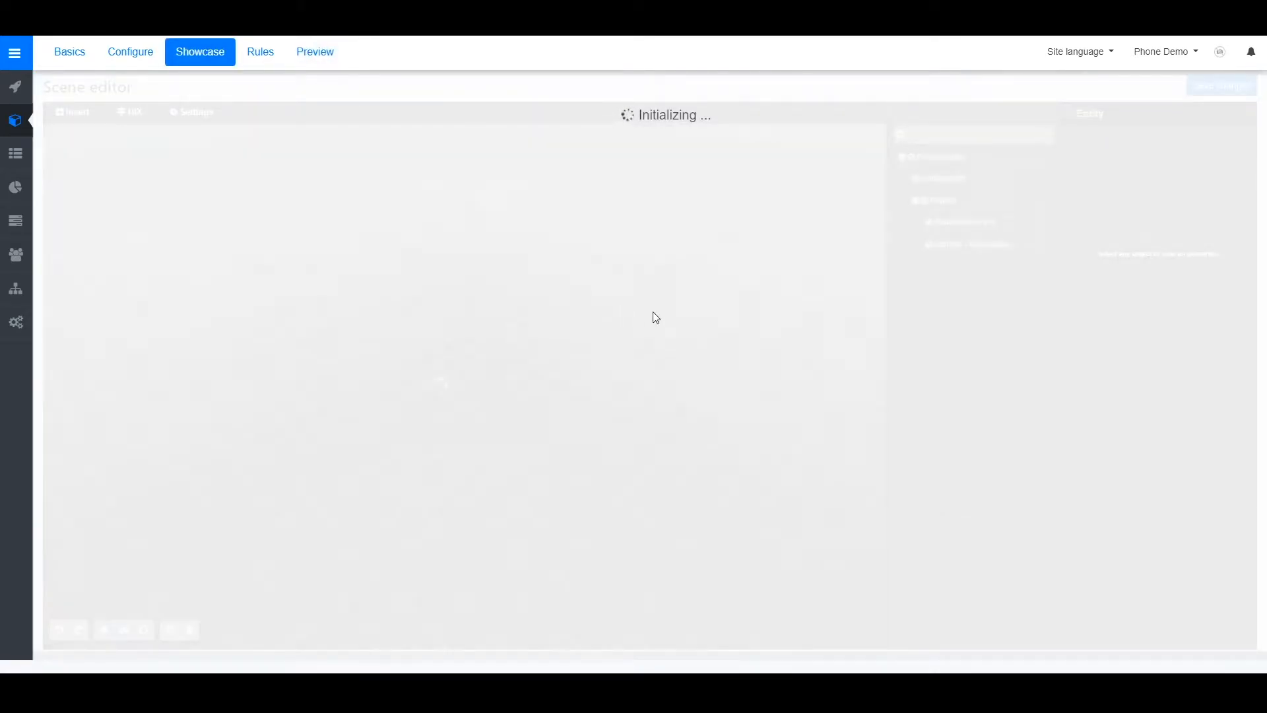
pyautogui.scroll(5, 466, 374)
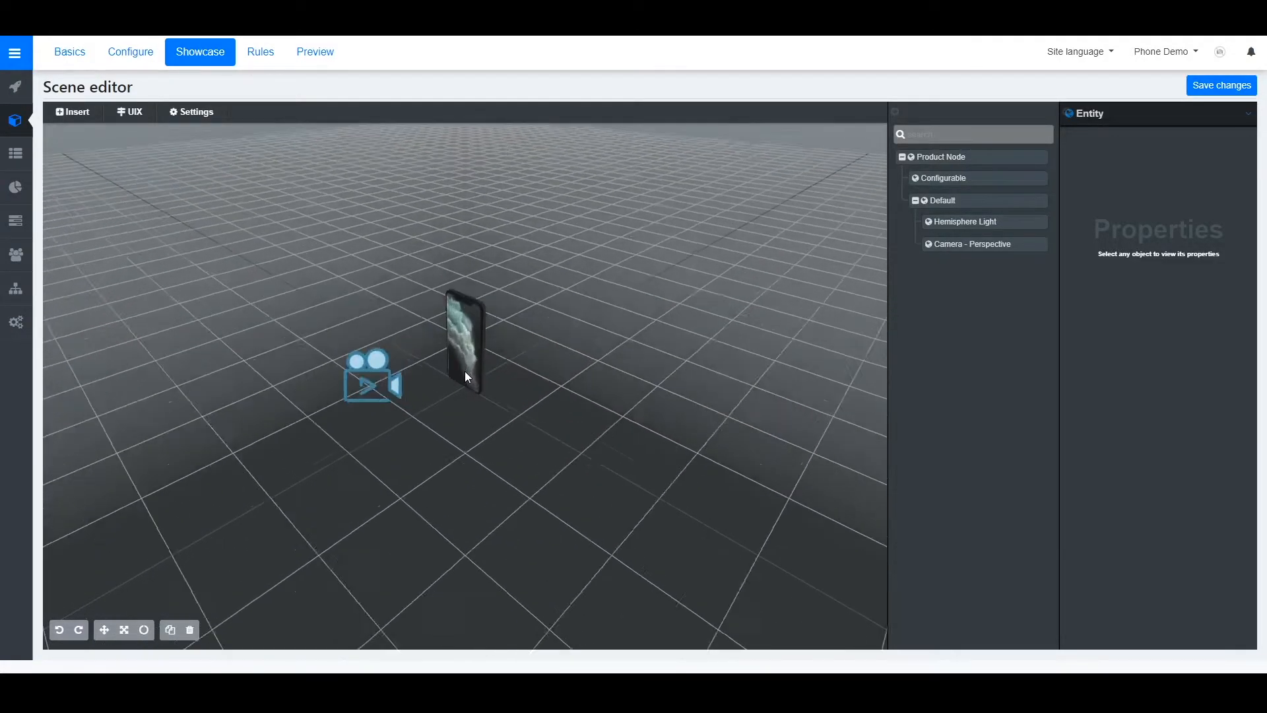
pyautogui.click(71, 117)
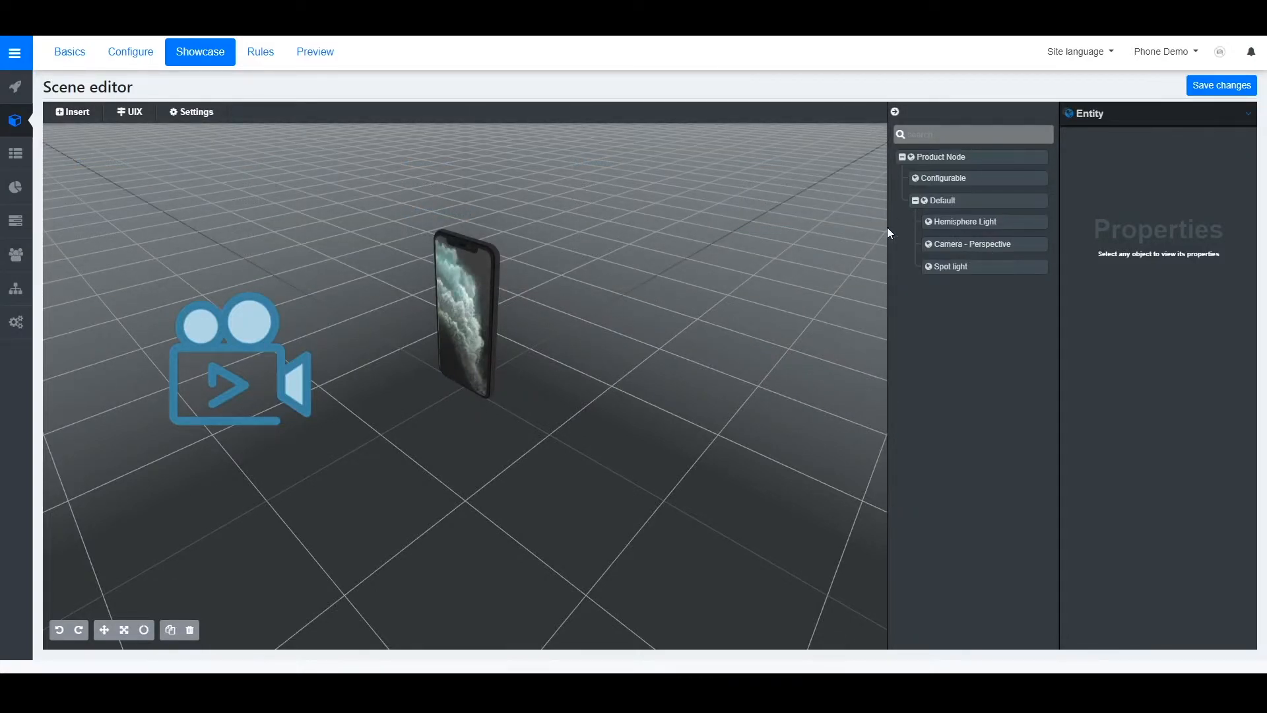
pyautogui.click(960, 269)
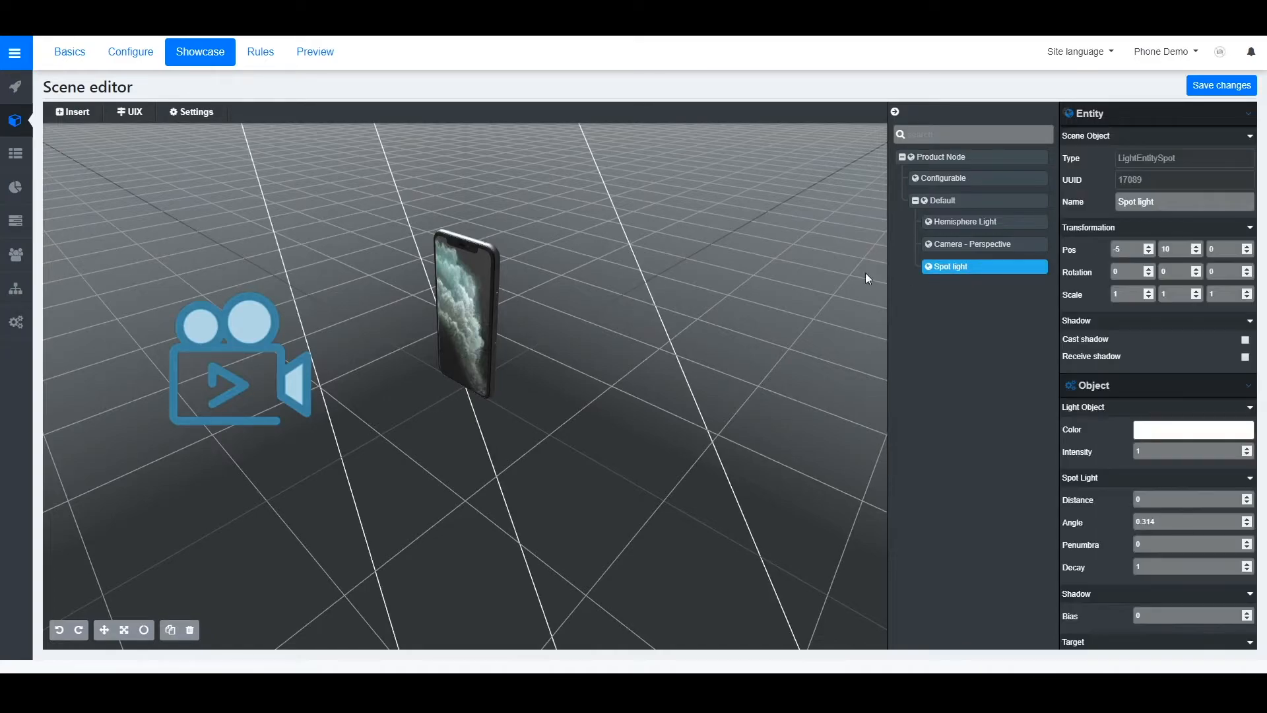
# Move the spot light above and in front of the phone, to a position of about -1.53, 5.68, 4.55
pyautogui.scroll(-5, 631, 264)
pyautogui.scroll(-2, 581, 228)
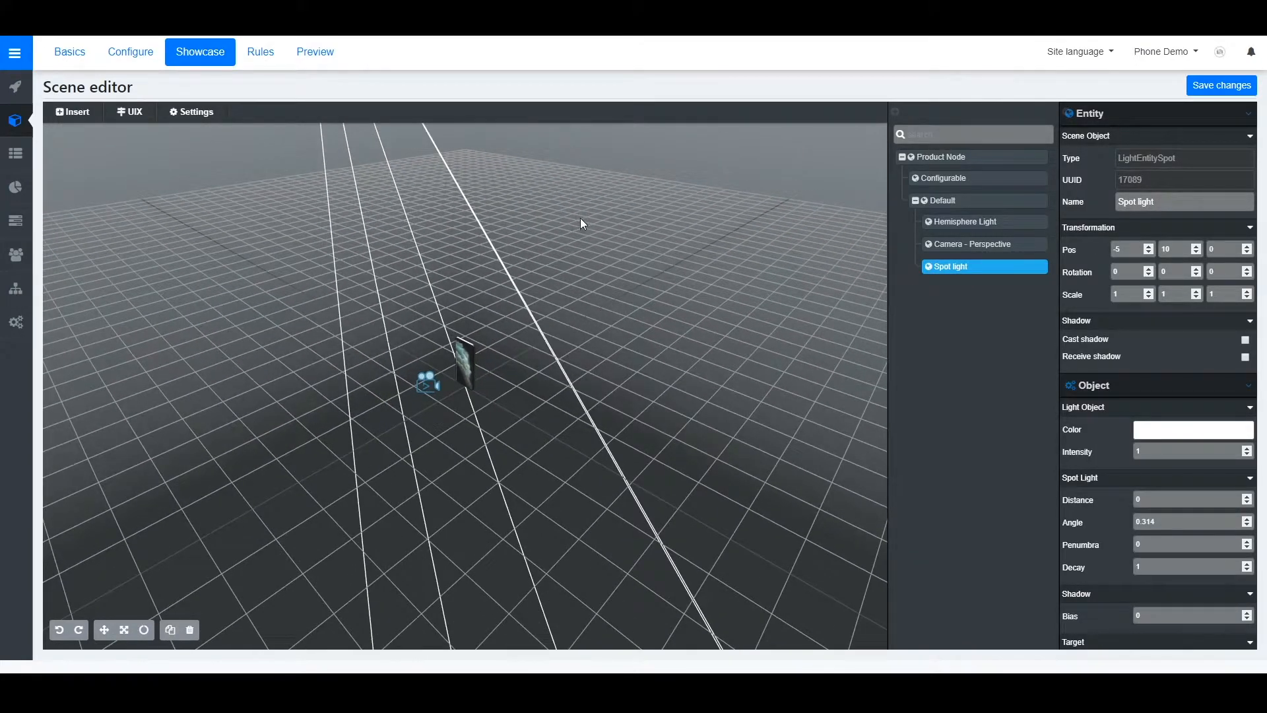
pyautogui.moveTo(580, 216); pyautogui.dragTo(641, 438, button='right')
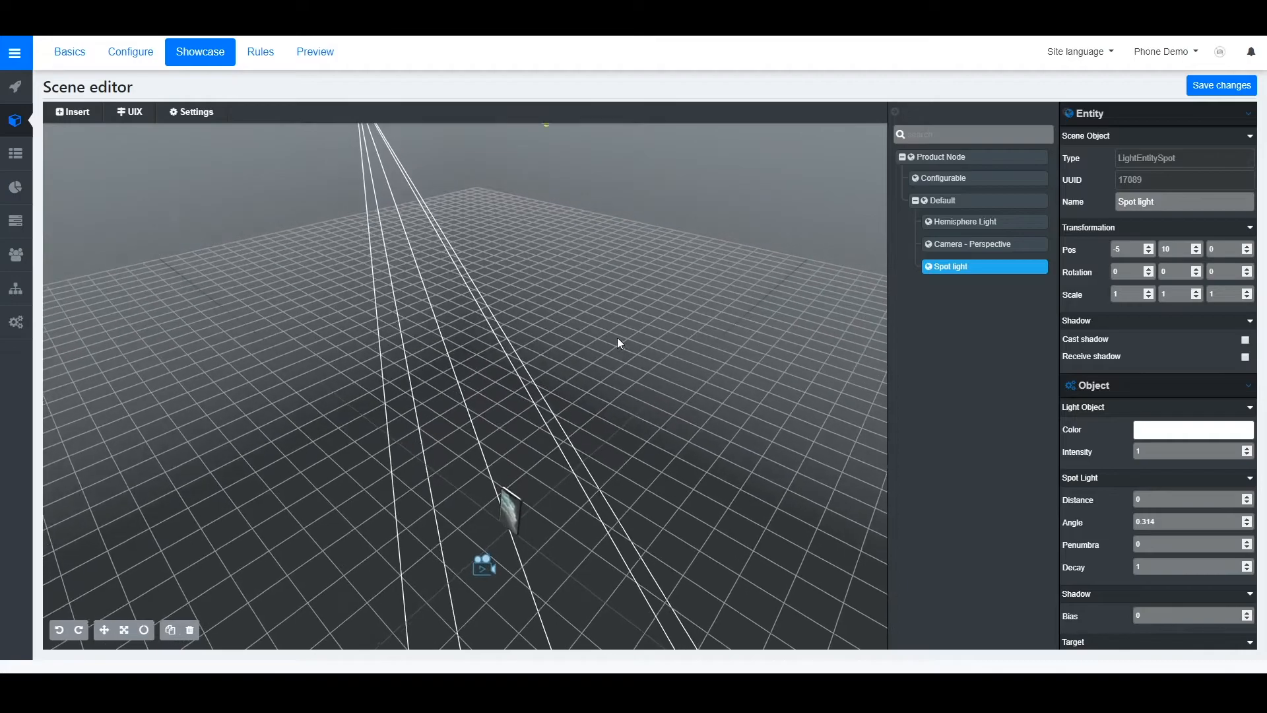
pyautogui.scroll(-5, 606, 329)
pyautogui.moveTo(387, 129); pyautogui.dragTo(291, 383)
pyautogui.moveTo(373, 374); pyautogui.dragTo(324, 426)
pyautogui.moveTo(559, 453); pyautogui.dragTo(517, 379)
# Reduce the spot light's intensity to 0.47 while viewing the phone up close
pyautogui.scroll(10, 516, 380)
pyautogui.moveTo(683, 425); pyautogui.dragTo(568, 359, button='right')
pyautogui.moveTo(537, 259); pyautogui.dragTo(449, 277)
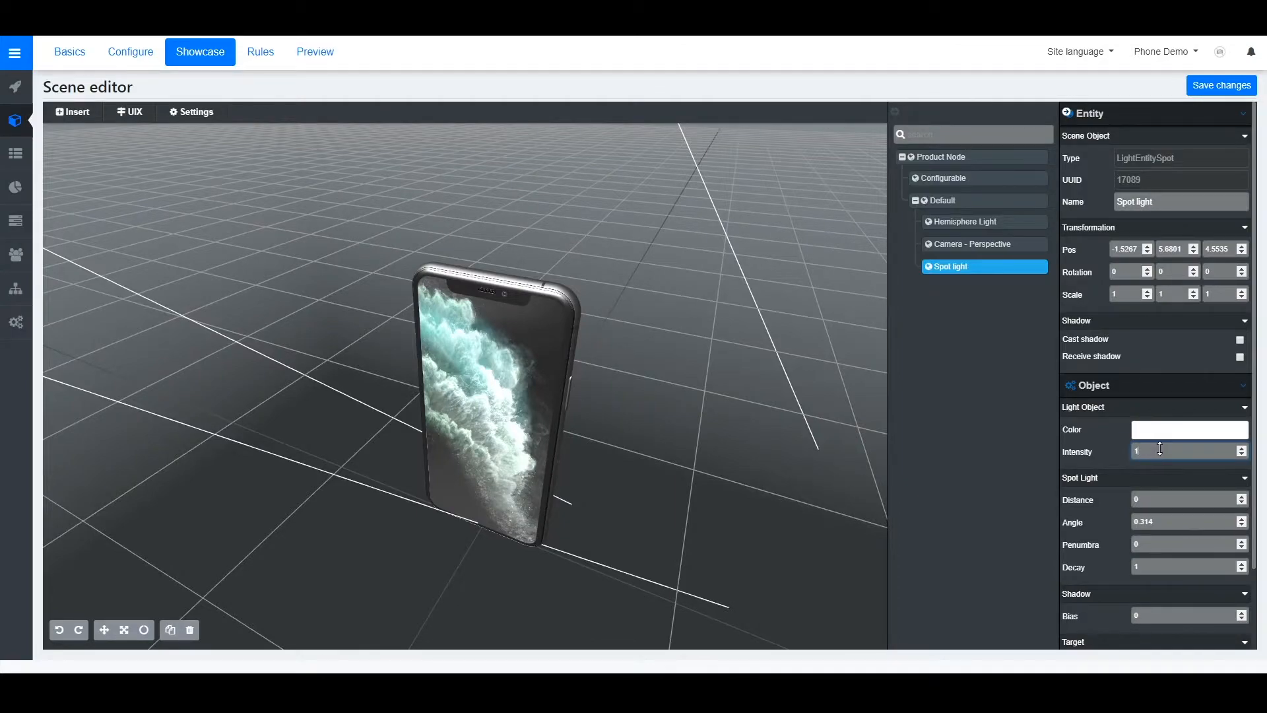
pyautogui.scroll(-1, 1161, 449)
pyautogui.moveTo(1241, 388); pyautogui.dragTo(1241, 426)
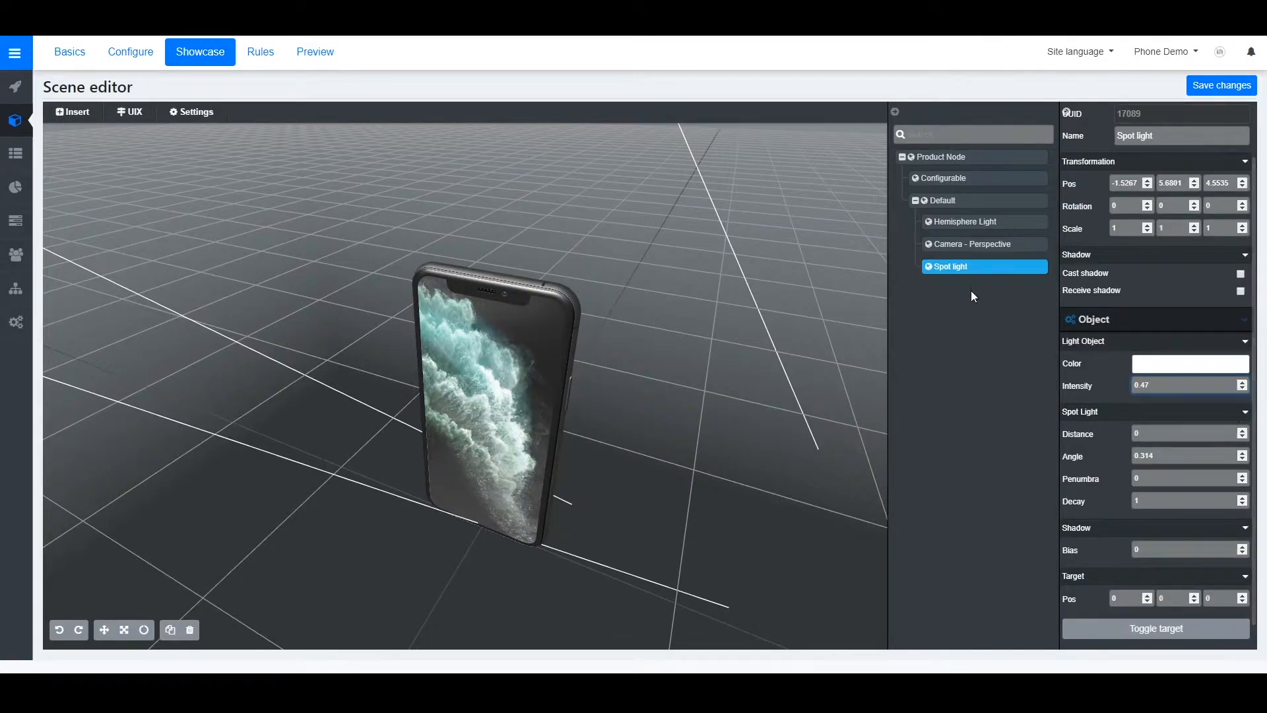
# Reduce the Hemisphere Light's intensity to 0.42 and save the scene changes
pyautogui.click(963, 232)
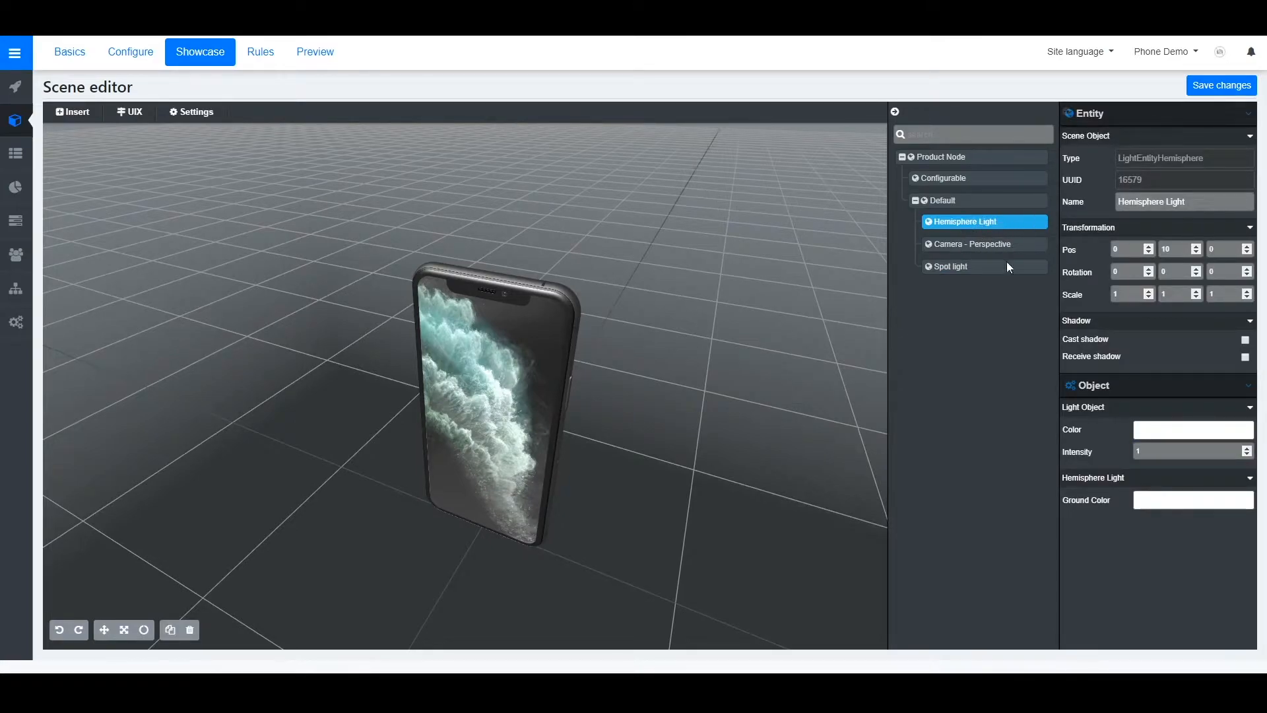
pyautogui.moveTo(1241, 454); pyautogui.dragTo(1238, 496)
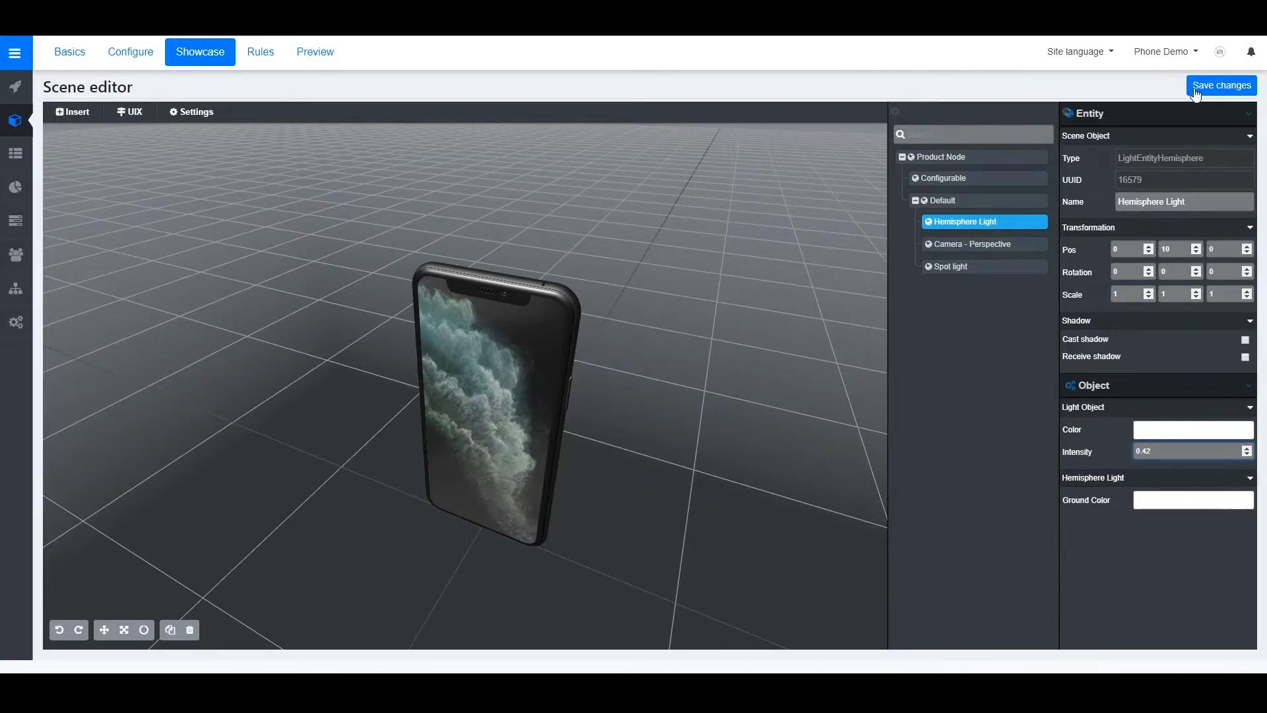
pyautogui.click(1220, 85)
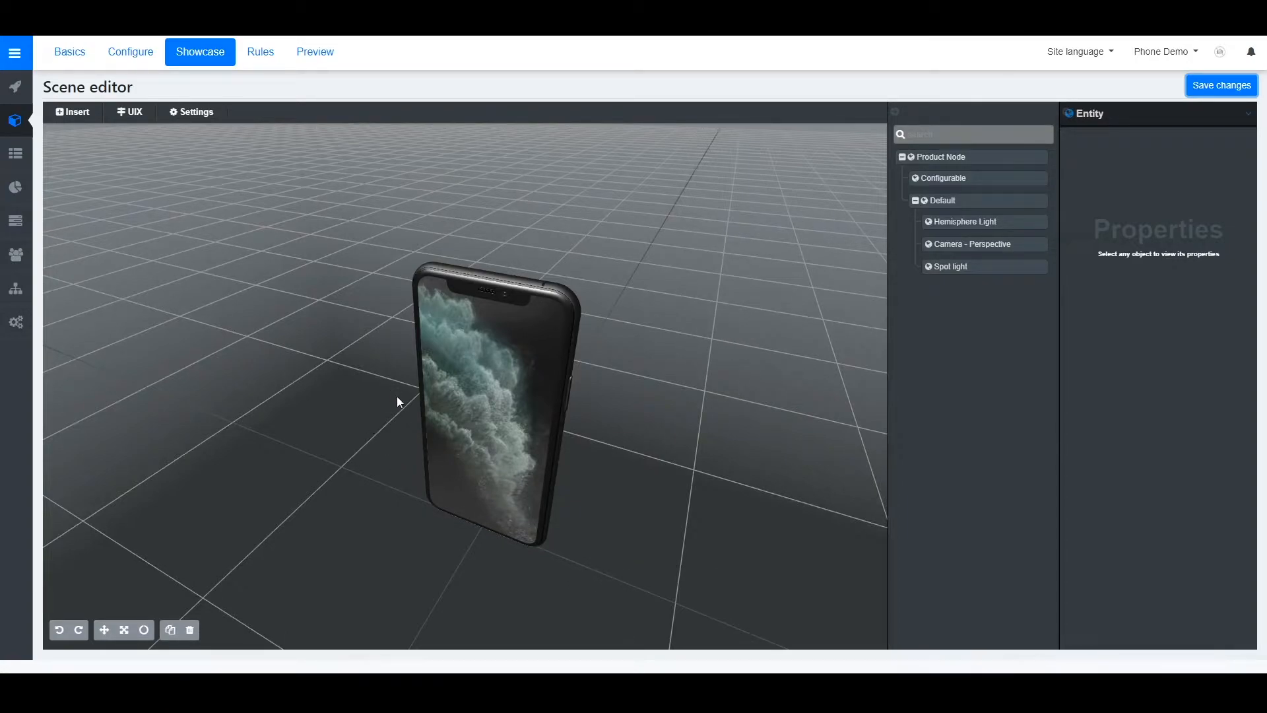
# Set the Default view's background type to Color with white (#ffffff) and save the scene changes
pyautogui.click(954, 205)
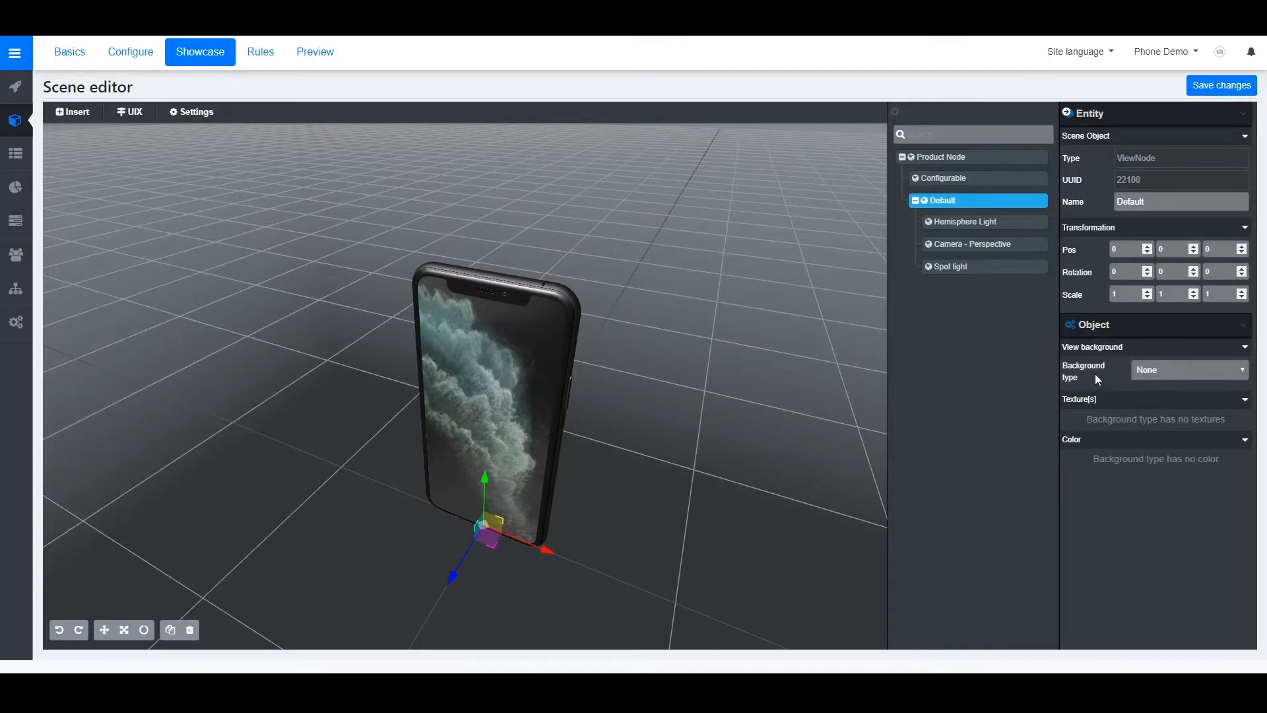
pyautogui.click(1172, 378)
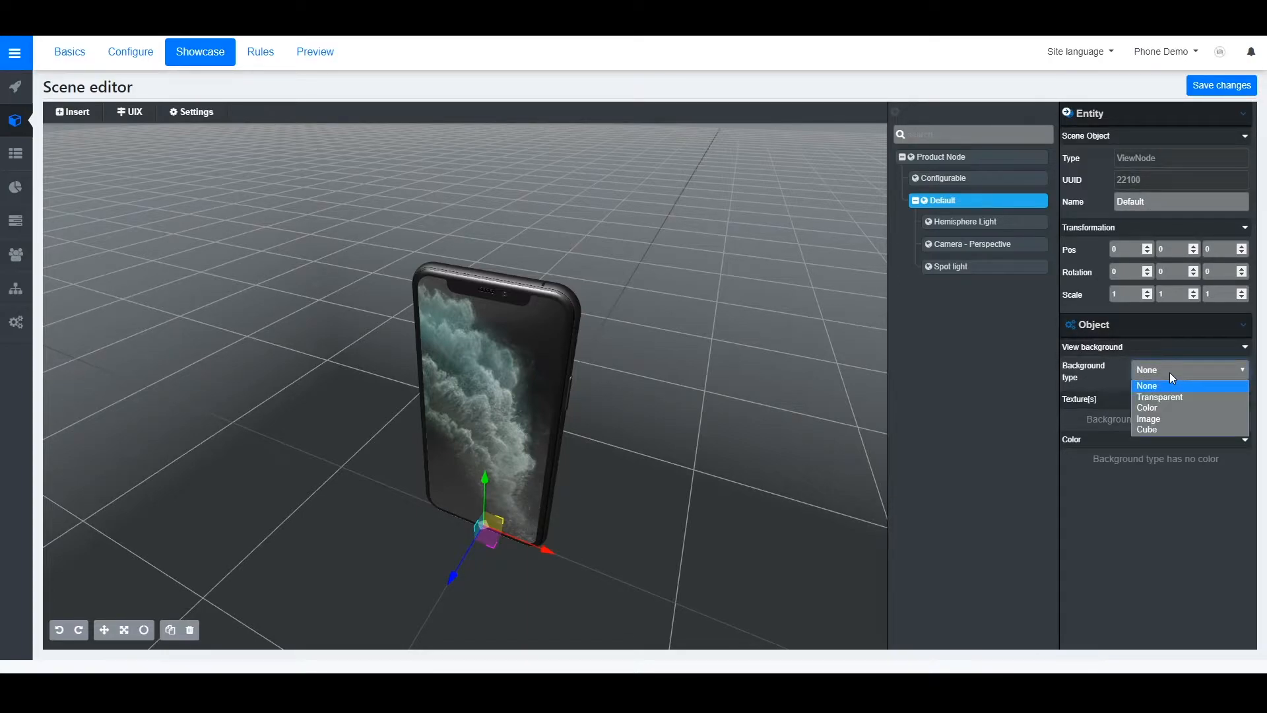
pyautogui.click(1159, 409)
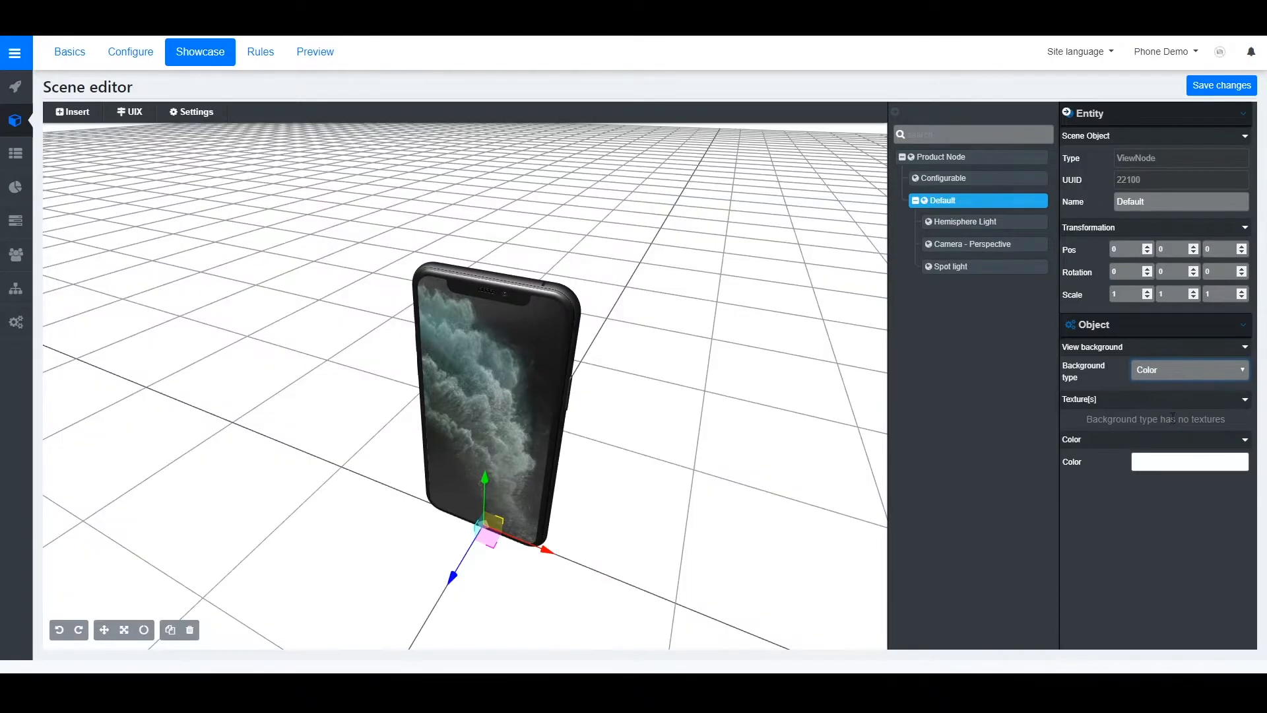
pyautogui.click(1178, 460)
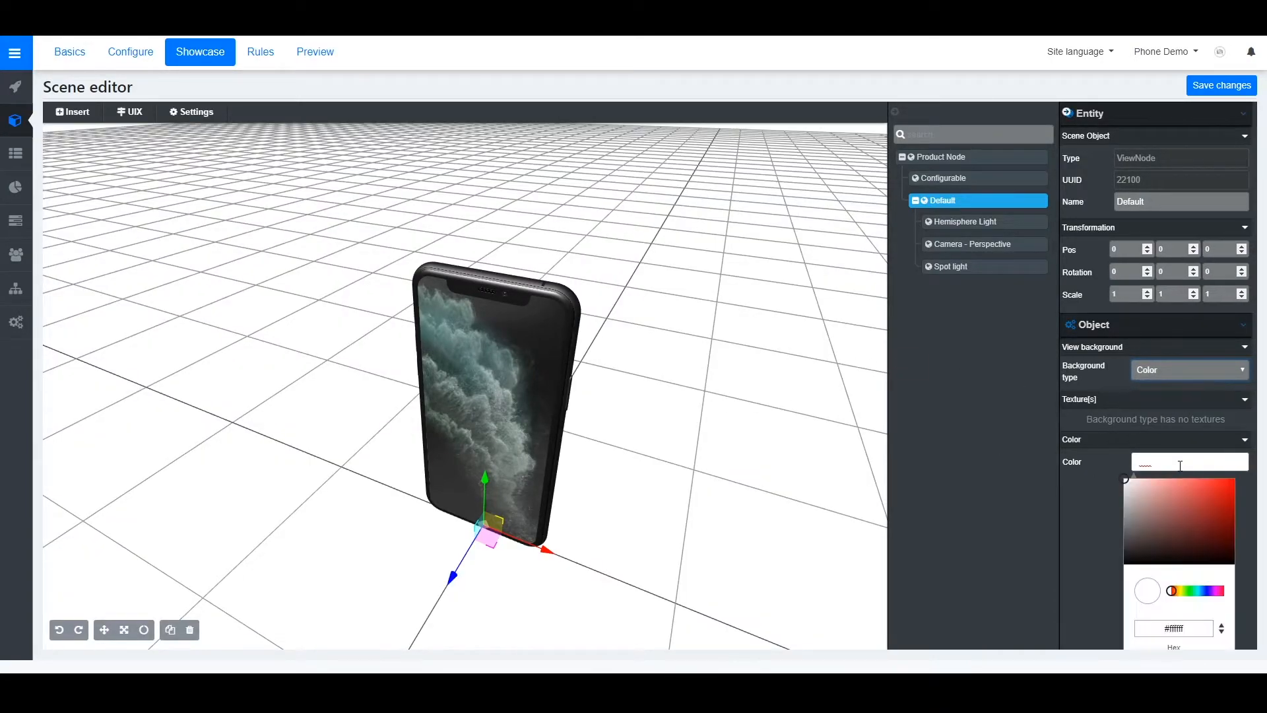
pyautogui.moveTo(1149, 499); pyautogui.dragTo(1100, 458)
pyautogui.click(1102, 468)
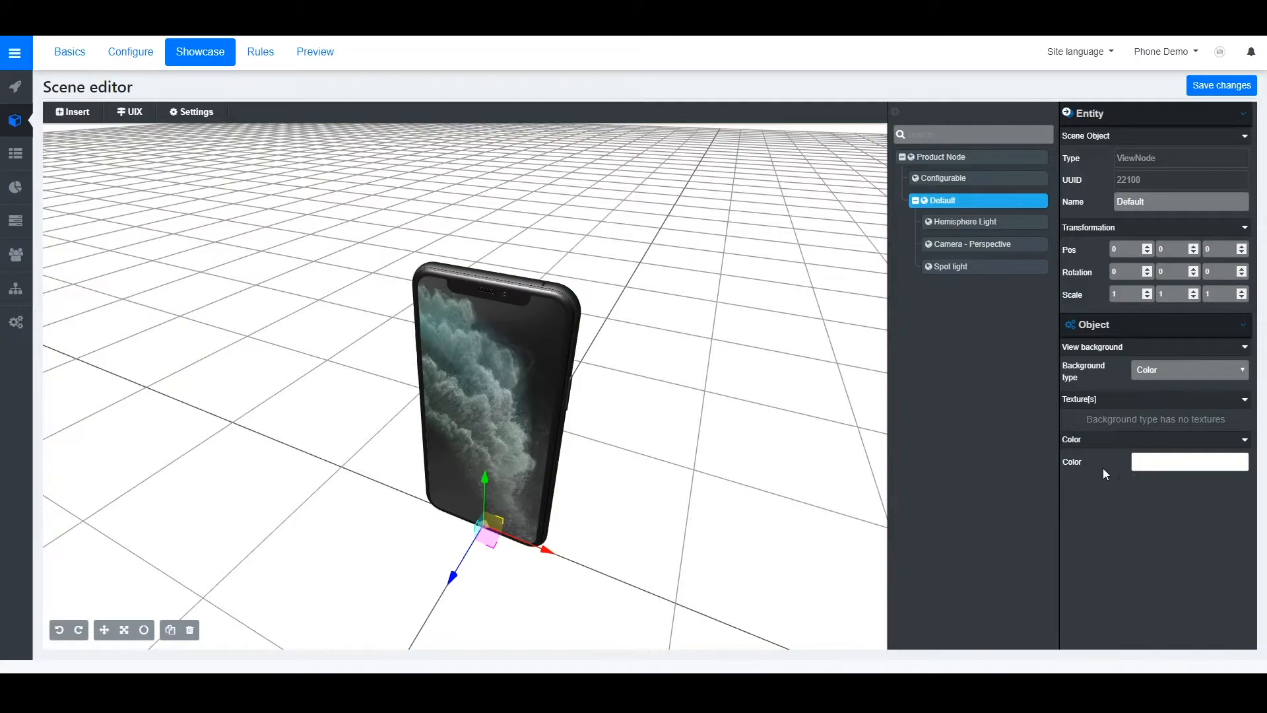
pyautogui.click(1219, 87)
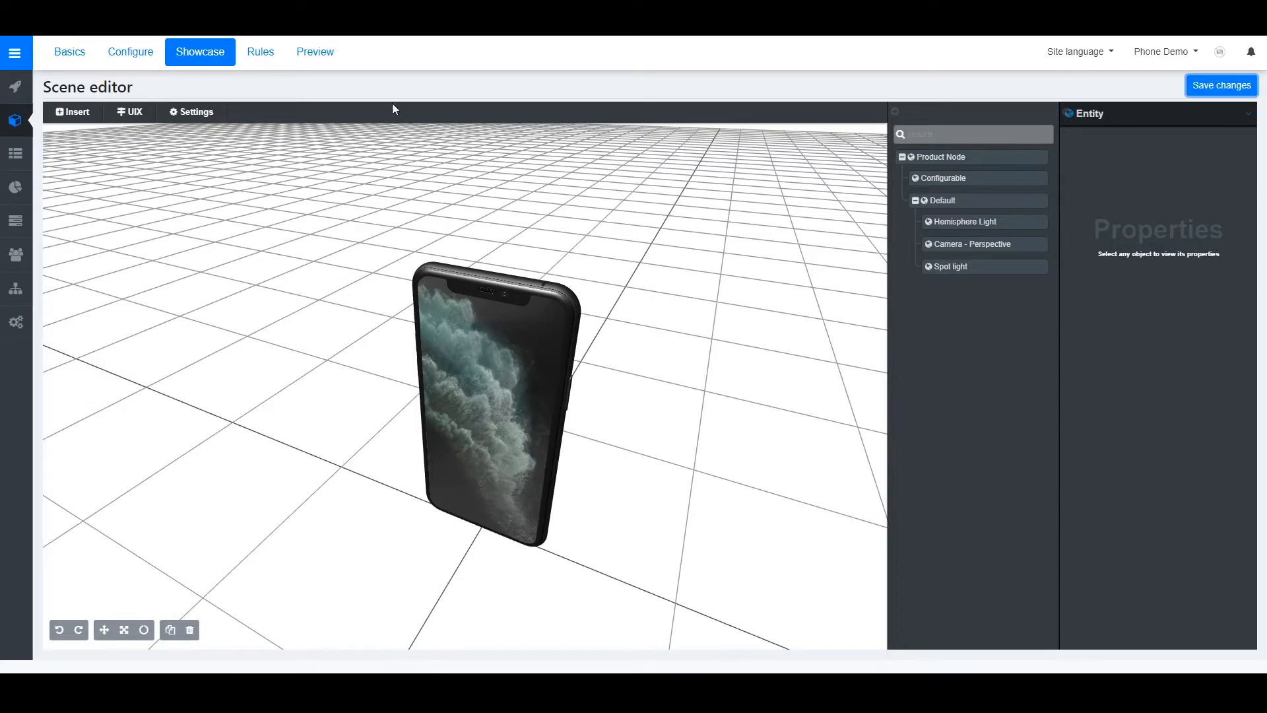
# Open the product preview and rotate the phone to examine the lighting on its front, side and back
pyautogui.click(318, 53)
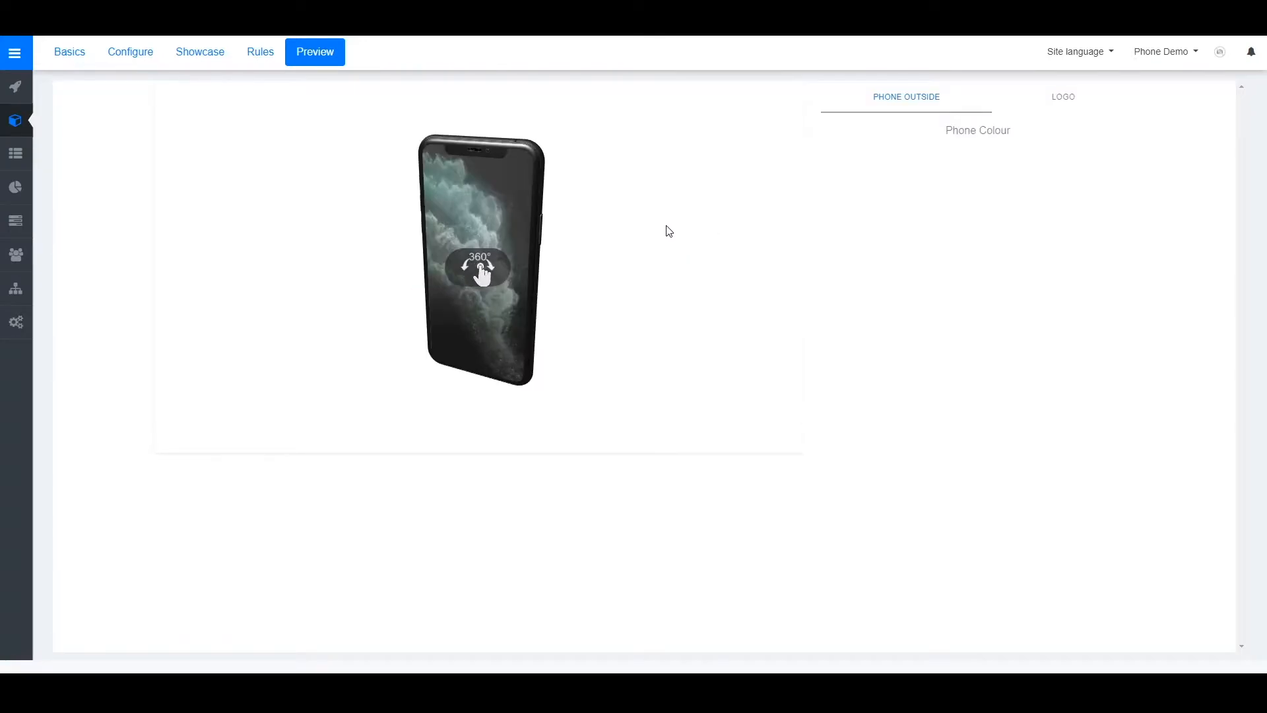
pyautogui.moveTo(509, 147); pyautogui.dragTo(561, 149)
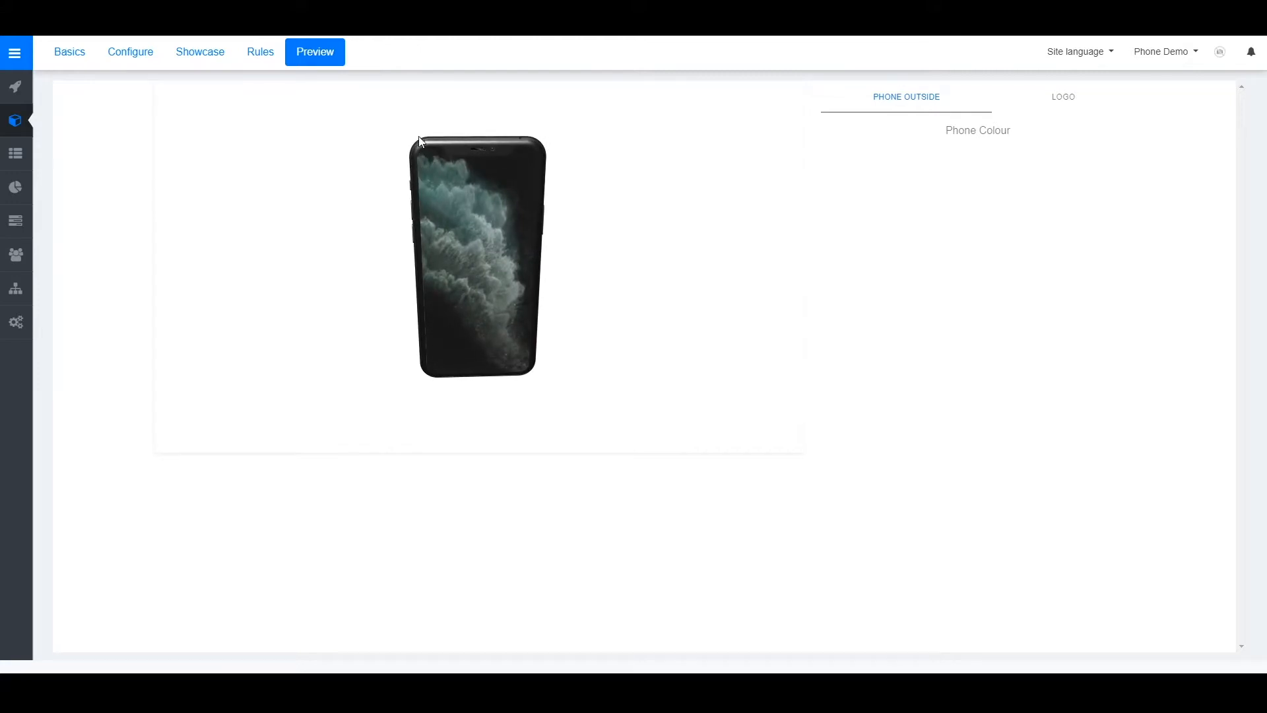
pyautogui.moveTo(516, 155); pyautogui.dragTo(317, 156)
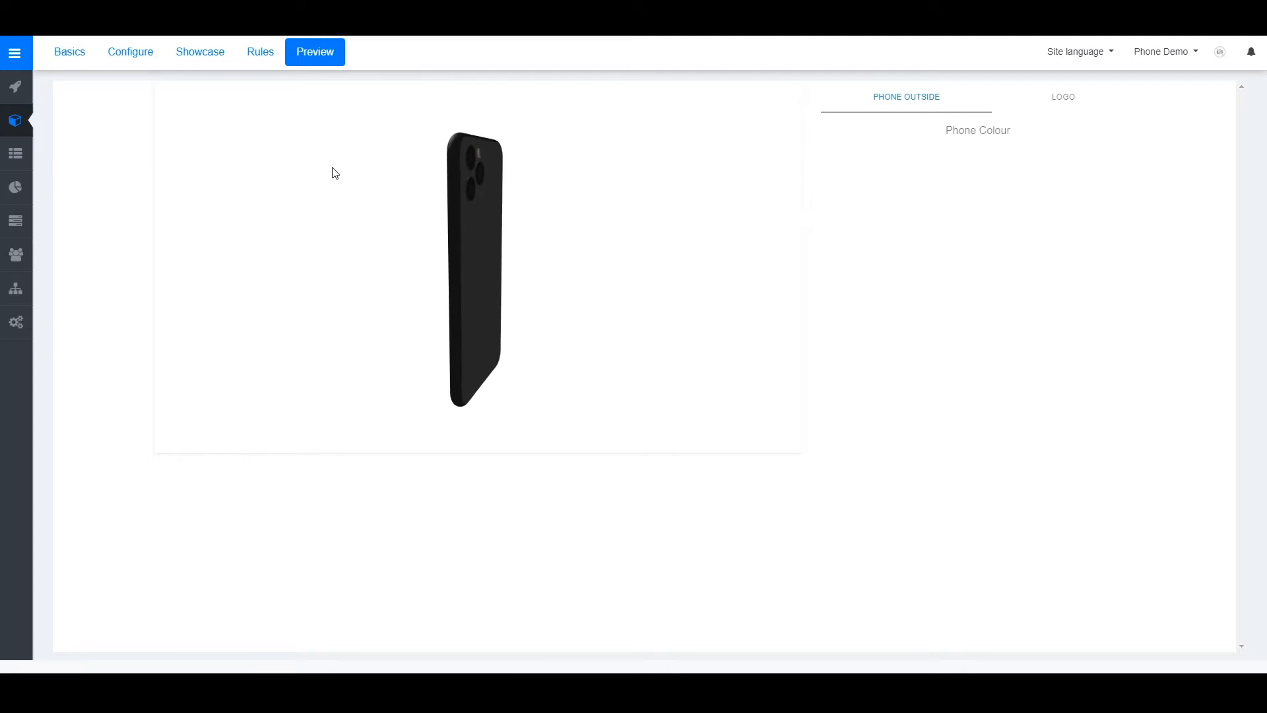
pyautogui.moveTo(600, 256); pyautogui.dragTo(501, 257)
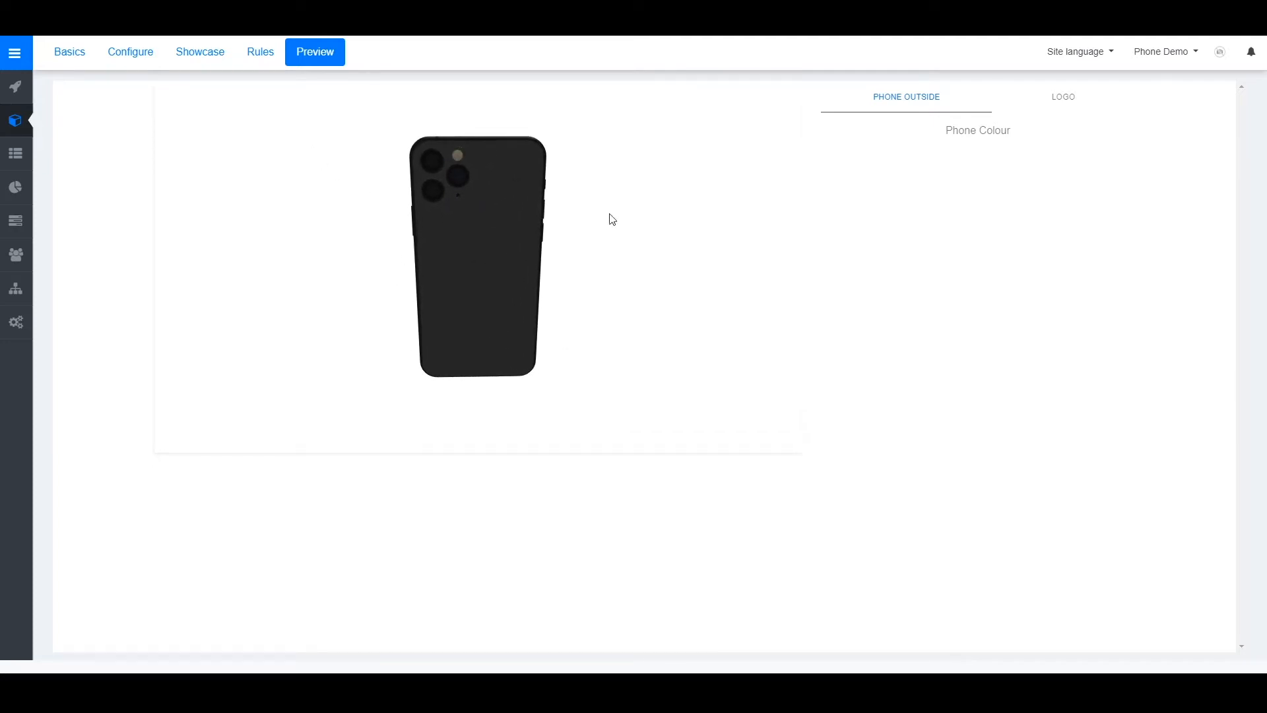
pyautogui.moveTo(396, 262); pyautogui.dragTo(663, 258)
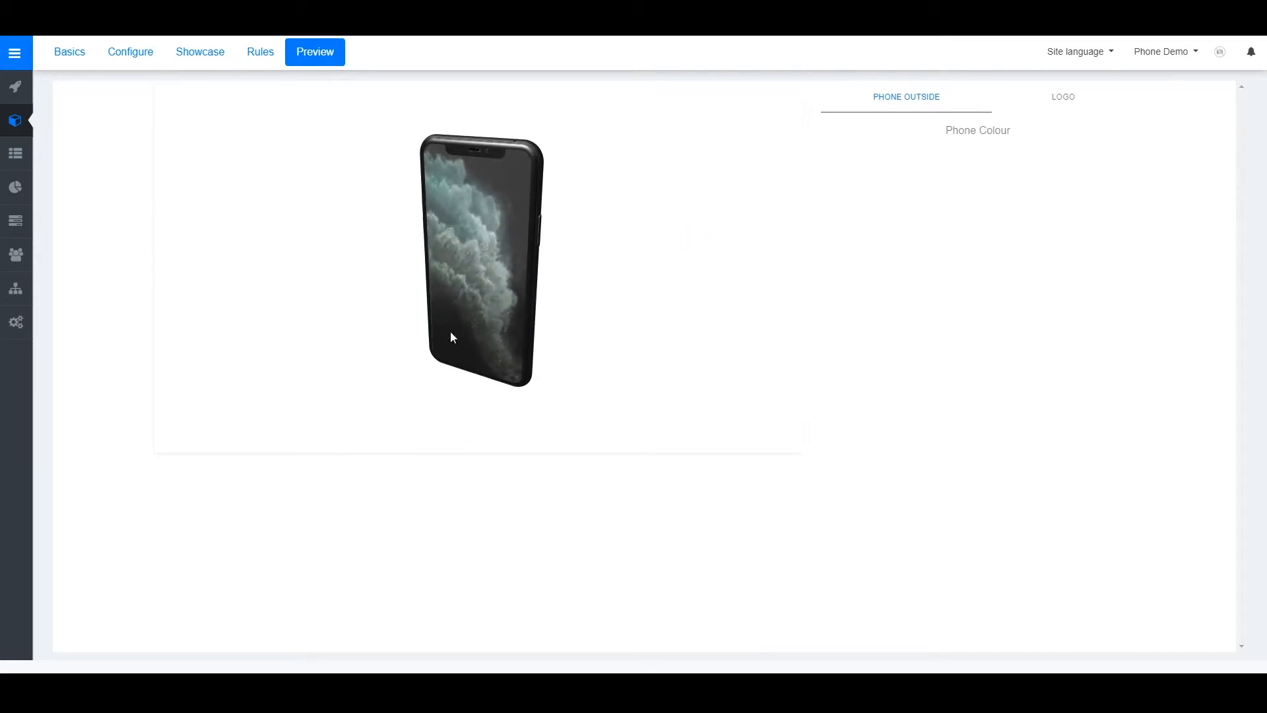
# Return to the scene editor and duplicate the spot light
pyautogui.click(201, 53)
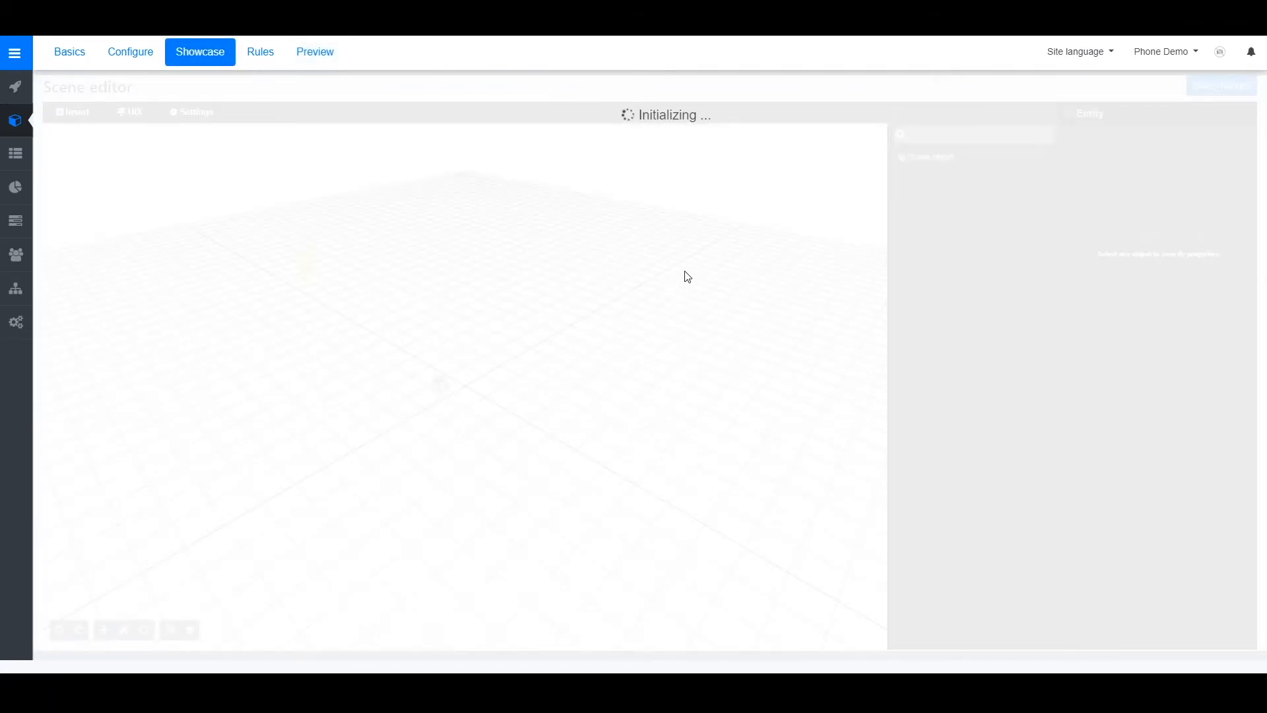
pyautogui.scroll(10, 465, 388)
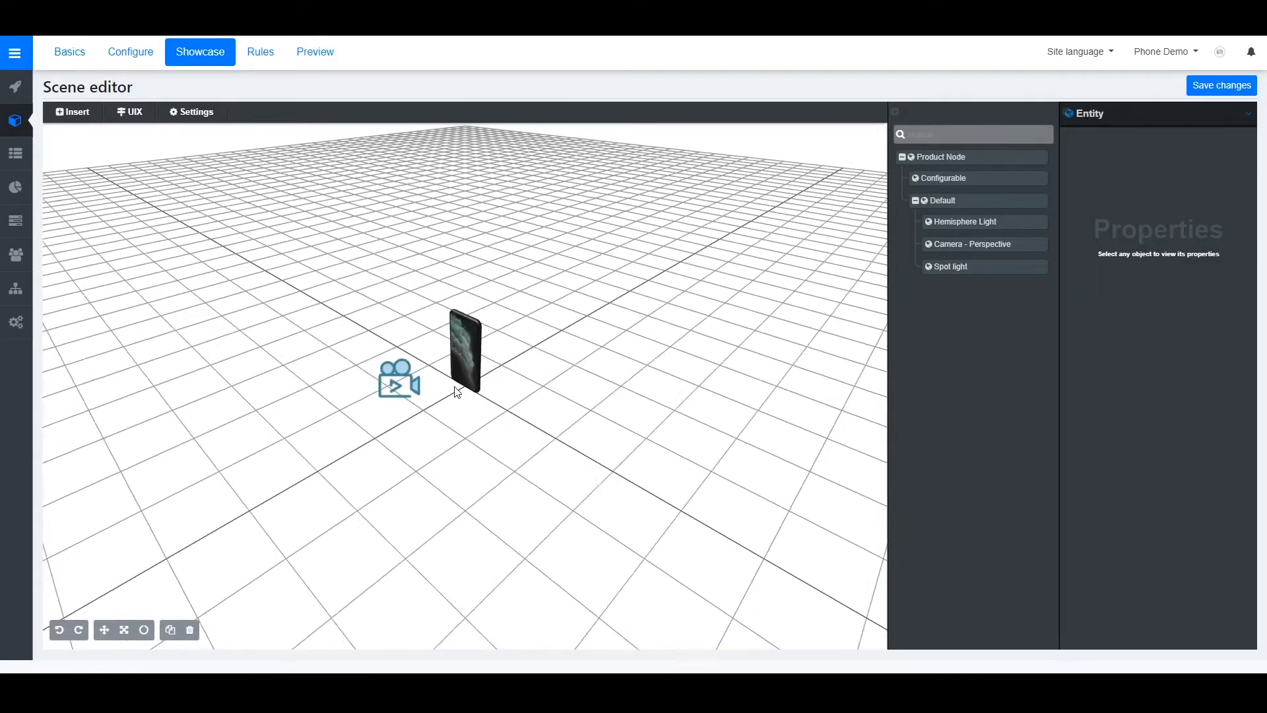
pyautogui.scroll(2, 475, 335)
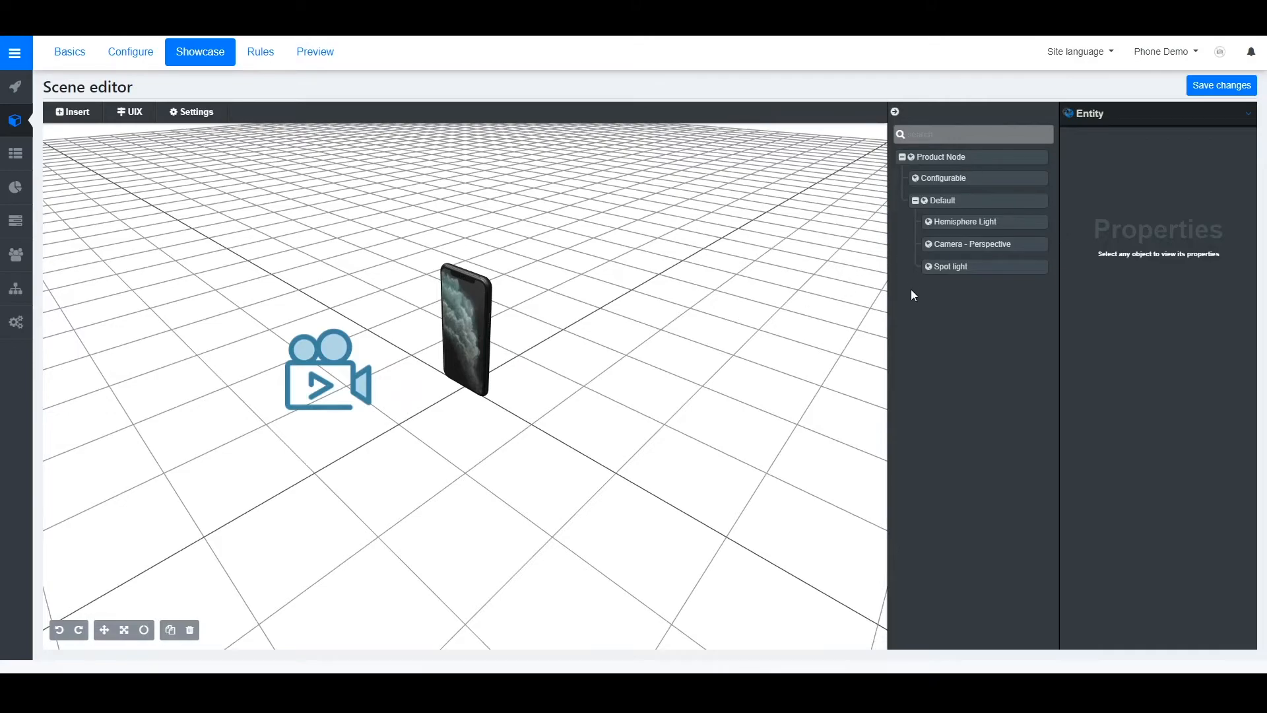
pyautogui.click(954, 267)
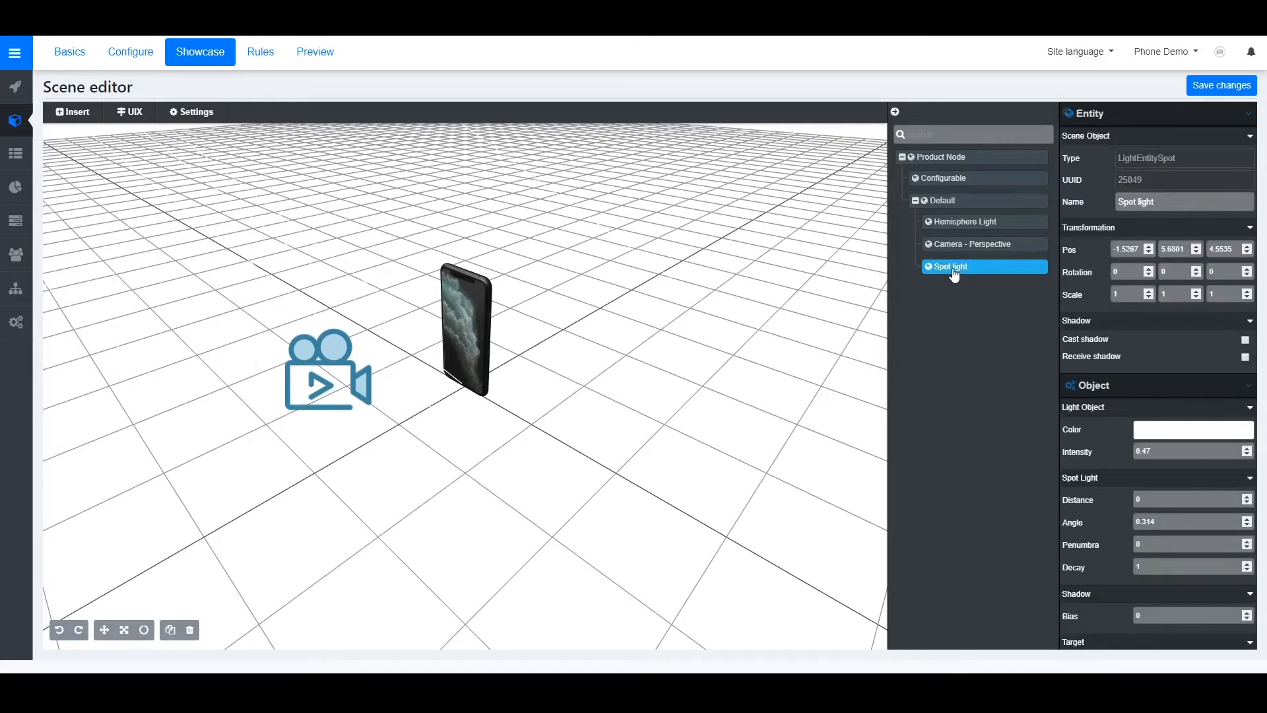
pyautogui.rightClick(954, 271)
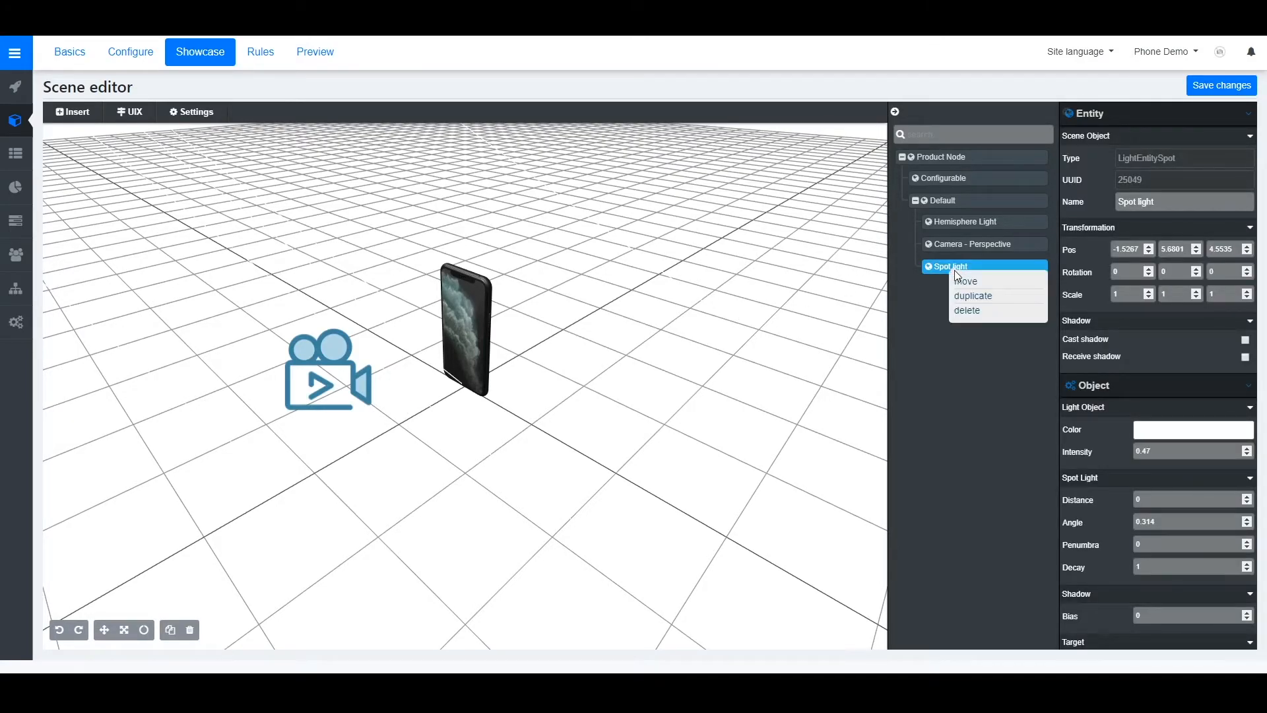
pyautogui.click(993, 298)
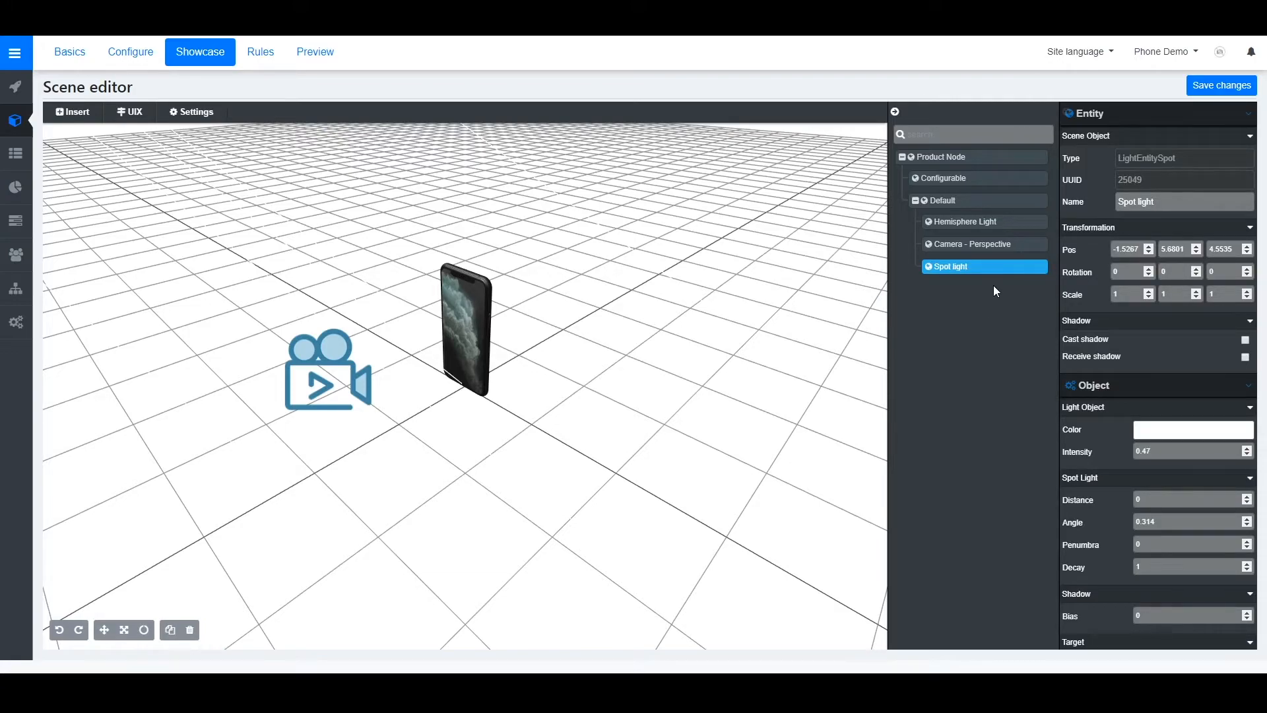
pyautogui.click(975, 297)
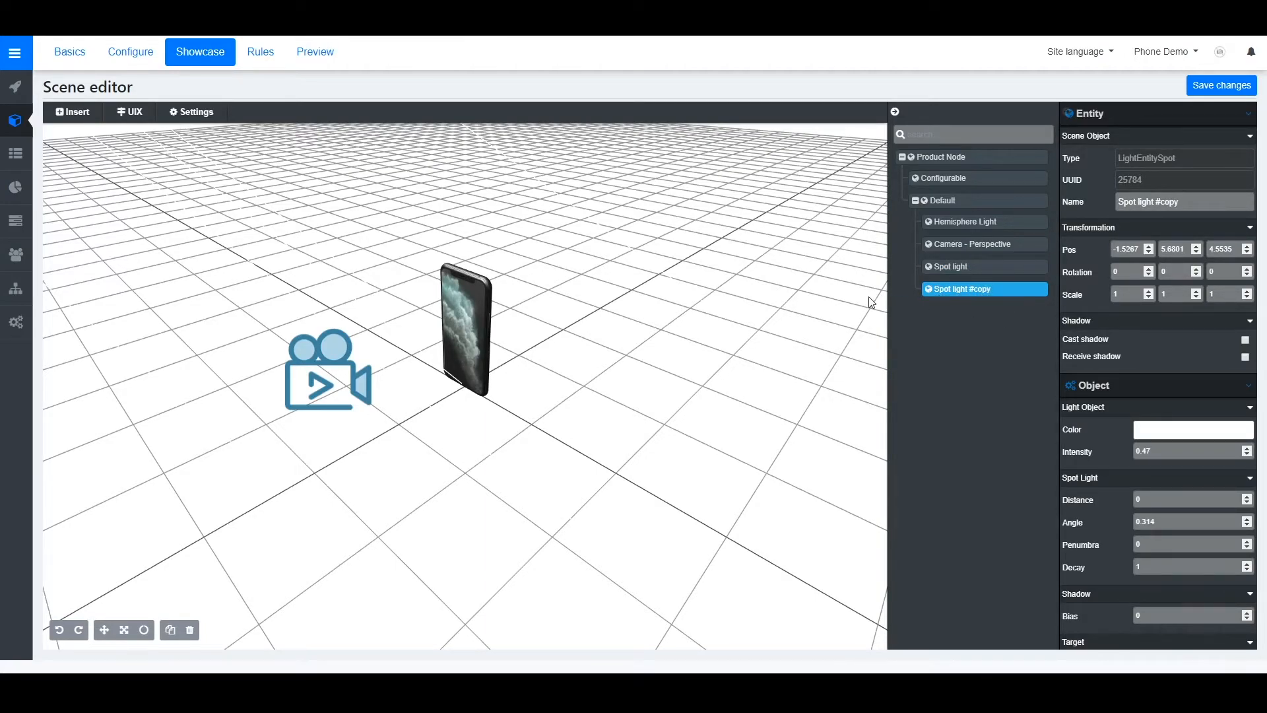
# Move the spot light copy behind the phone, to a position of about -0.70, 5.68, -4.15
pyautogui.scroll(-6, 649, 295)
pyautogui.moveTo(580, 267); pyautogui.dragTo(548, 165)
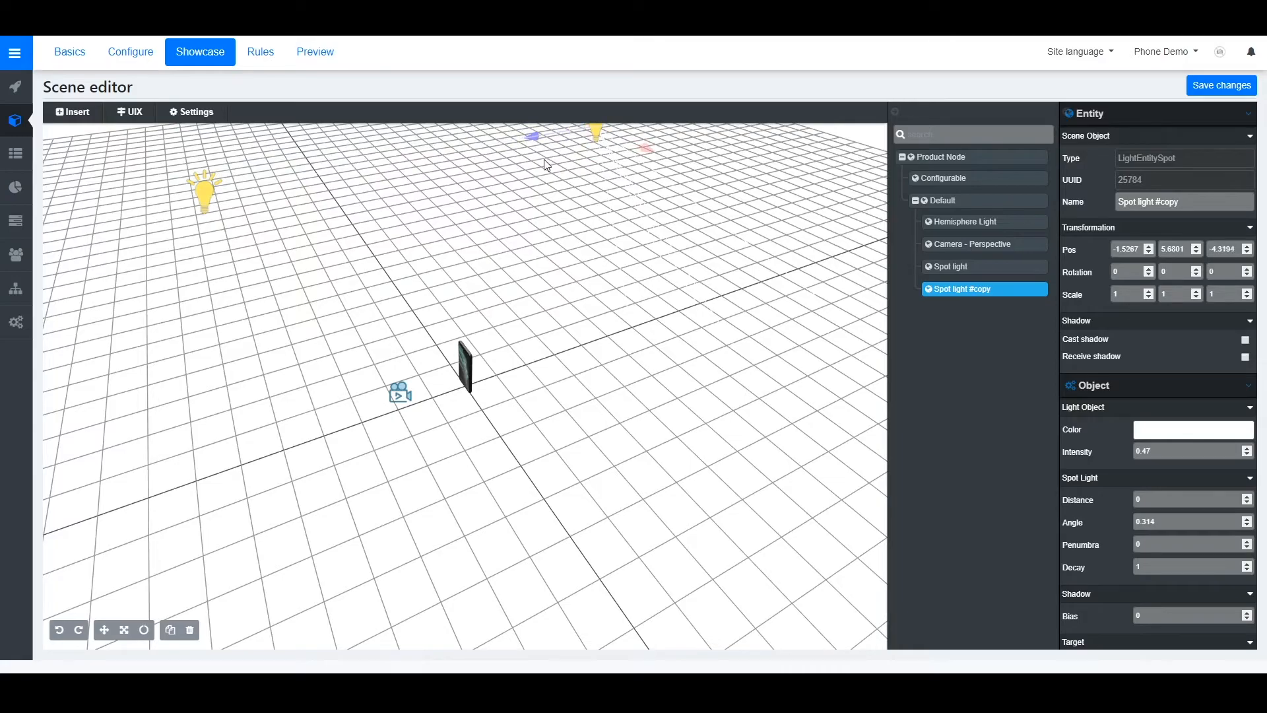
pyautogui.moveTo(588, 291); pyautogui.dragTo(491, 352)
pyautogui.moveTo(509, 264); pyautogui.dragTo(466, 264)
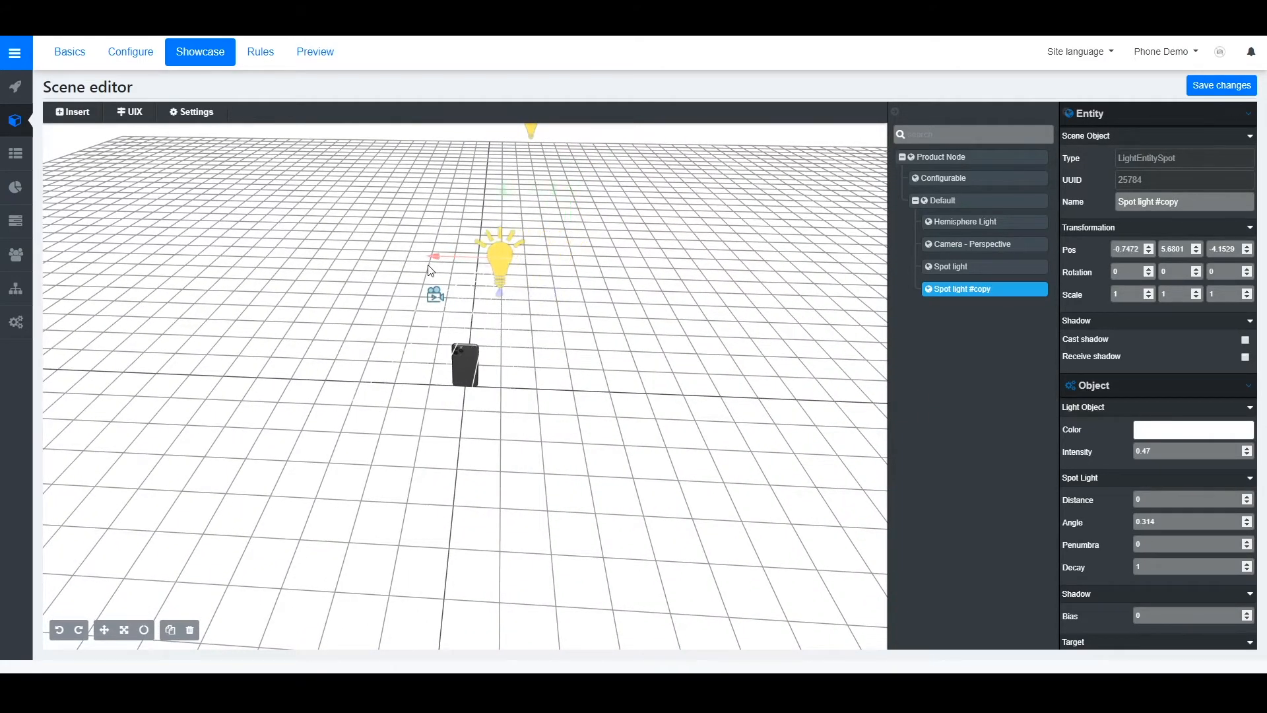
pyautogui.moveTo(455, 491); pyautogui.dragTo(829, 505)
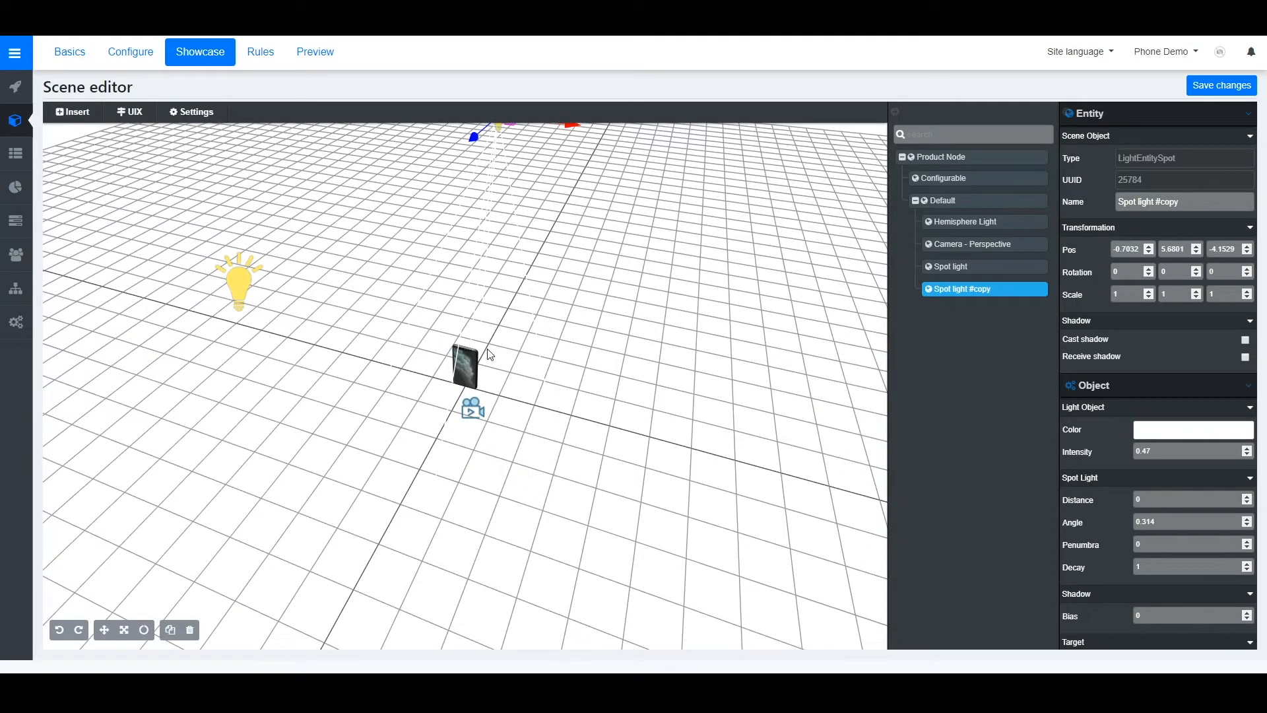
# Duplicate the original spot light again and move the new copy along X to about 2.14, in front of the phone
pyautogui.click(234, 281)
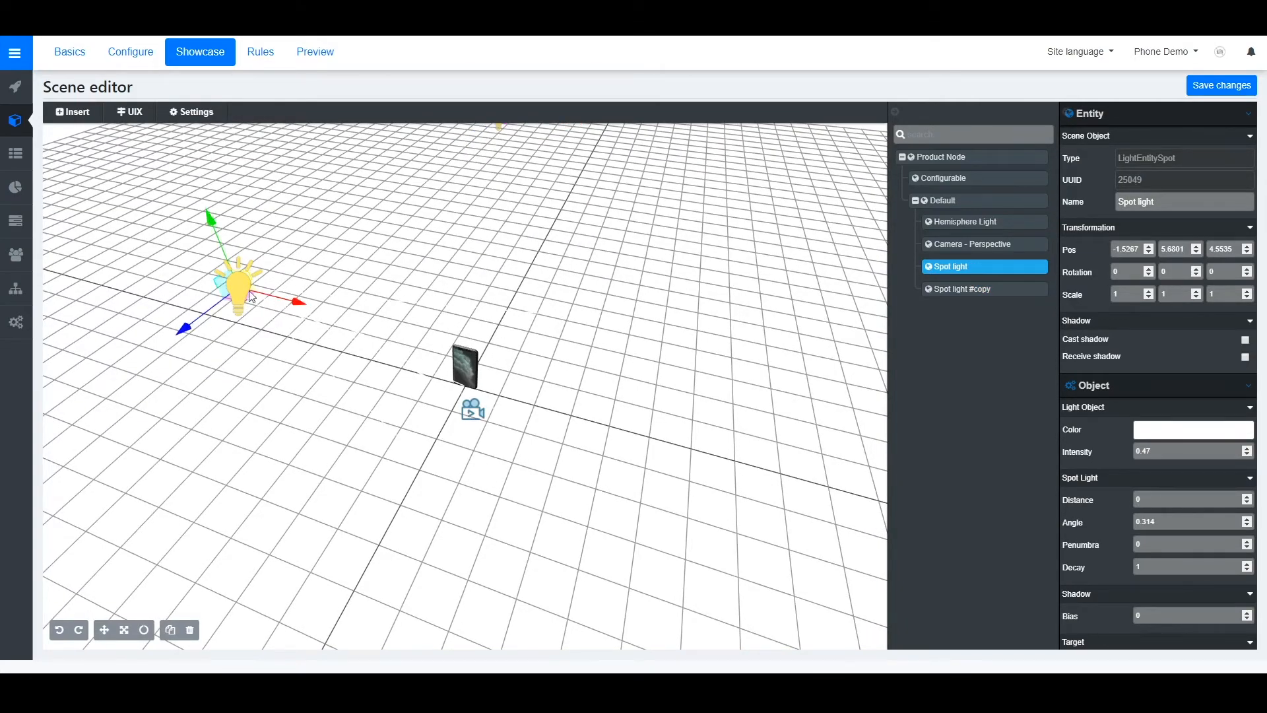
pyautogui.rightClick(956, 270)
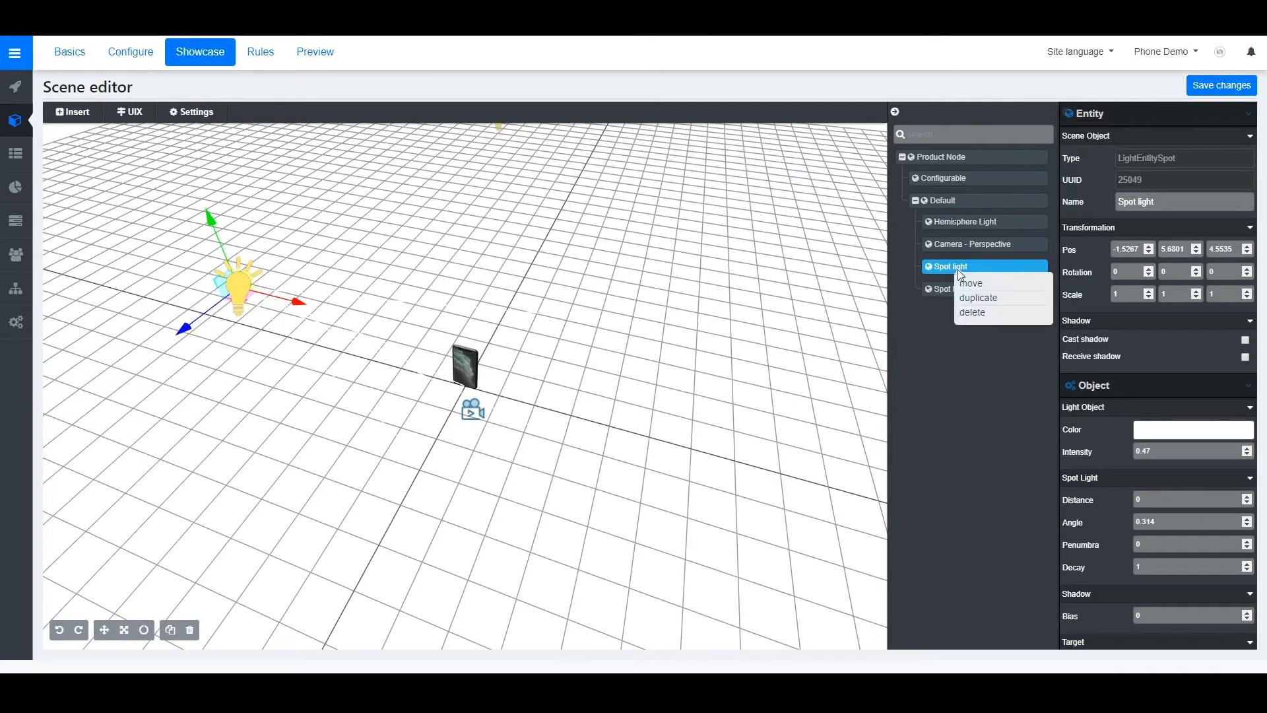
pyautogui.click(983, 300)
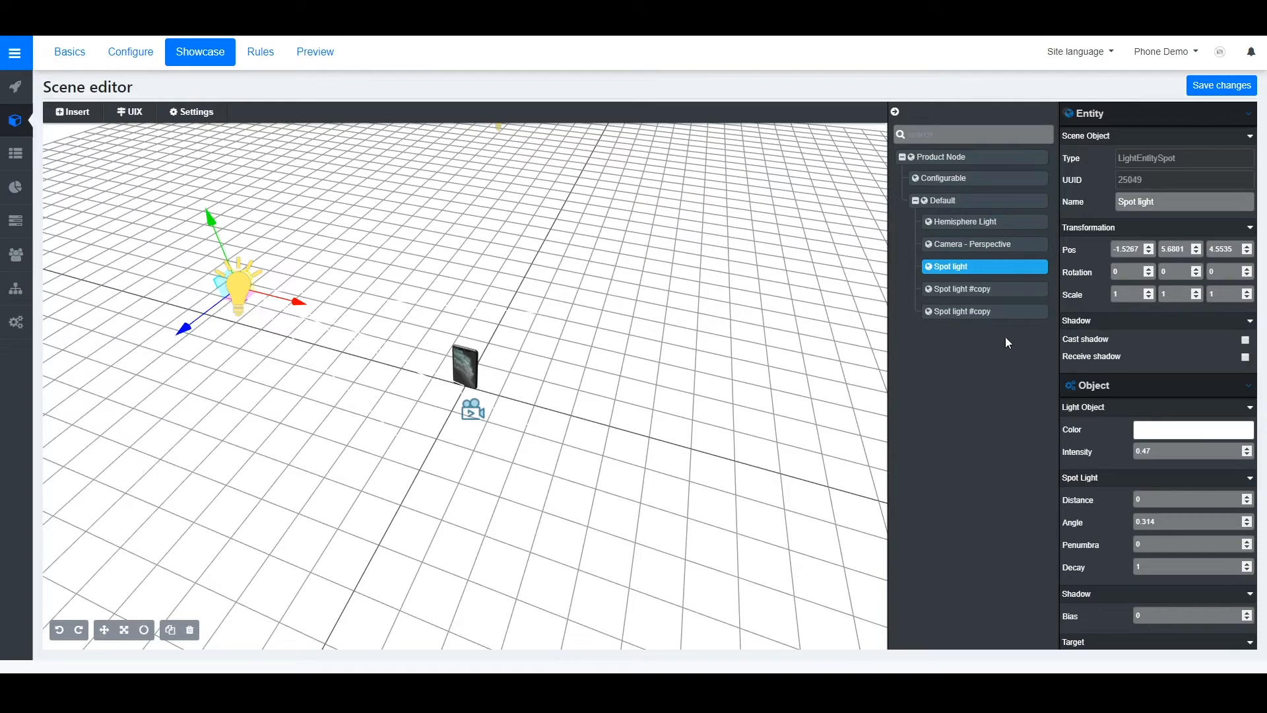
pyautogui.click(974, 316)
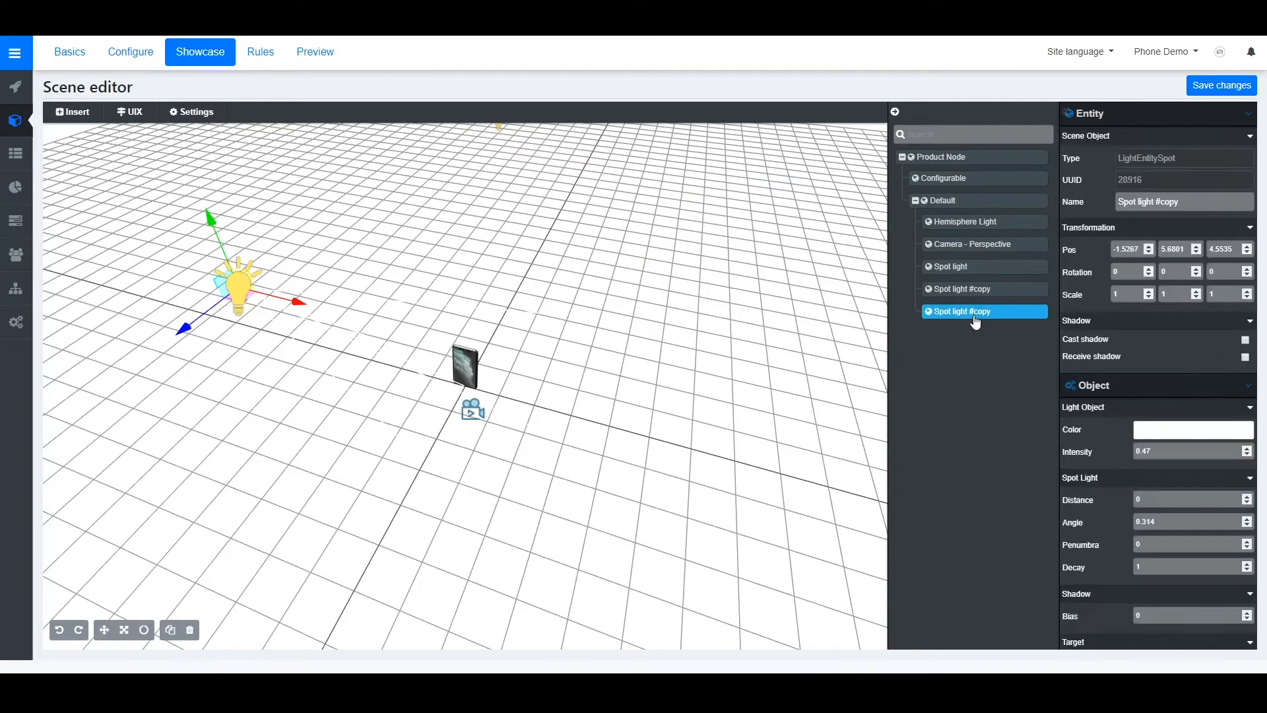
pyautogui.moveTo(300, 303); pyautogui.dragTo(580, 390)
# Reduce the intensity of the second spot light copy, in front of the phone, to 0.34
pyautogui.moveTo(499, 495); pyautogui.dragTo(557, 439)
pyautogui.scroll(10, 469, 334)
pyautogui.scroll(10, 468, 334)
pyautogui.moveTo(642, 257); pyautogui.dragTo(615, 395, button='right')
pyautogui.moveTo(417, 285); pyautogui.dragTo(607, 295)
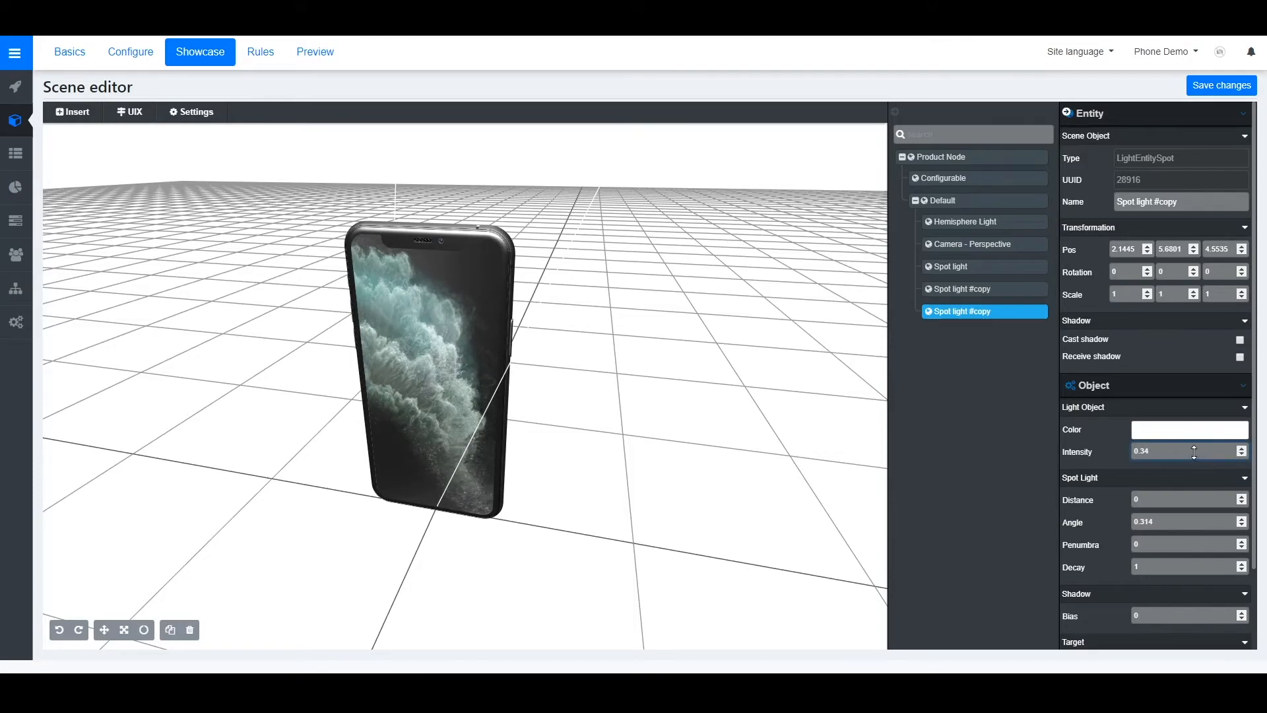
# Reduce the intensity of the spot light copy behind the phone to 0.38 and of the original spot light to 0.36
pyautogui.click(963, 288)
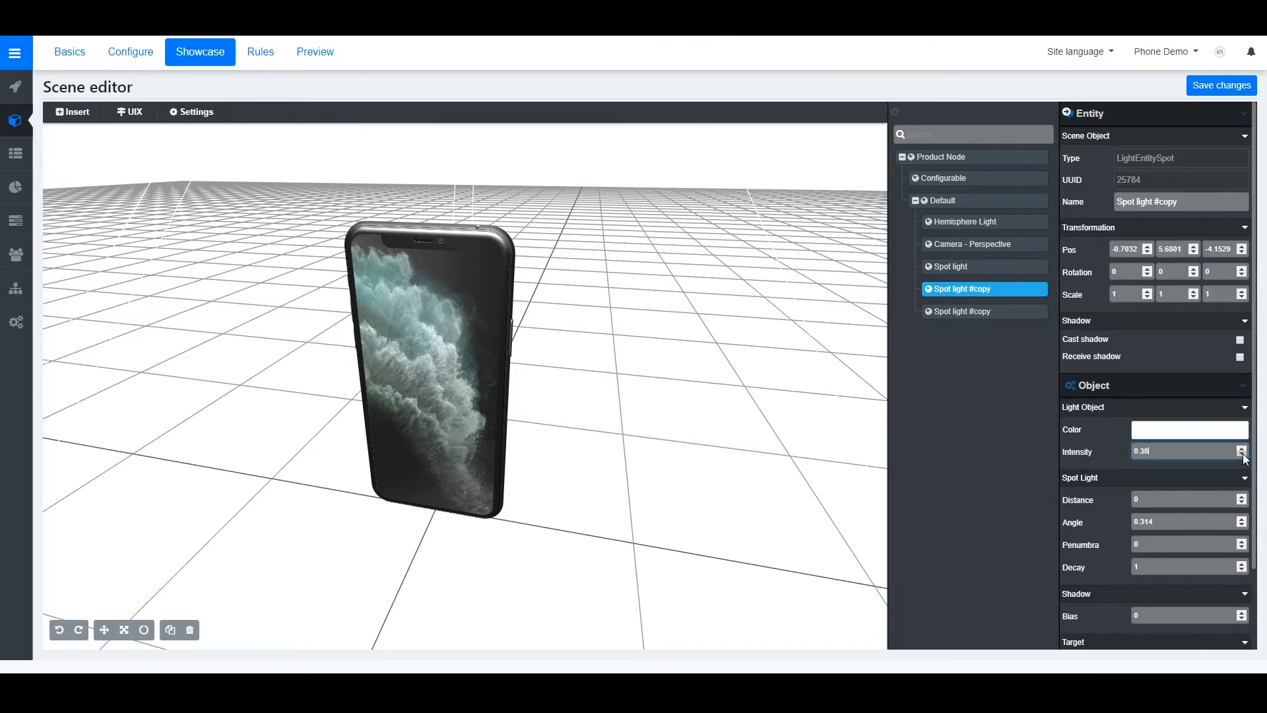
pyautogui.click(970, 266)
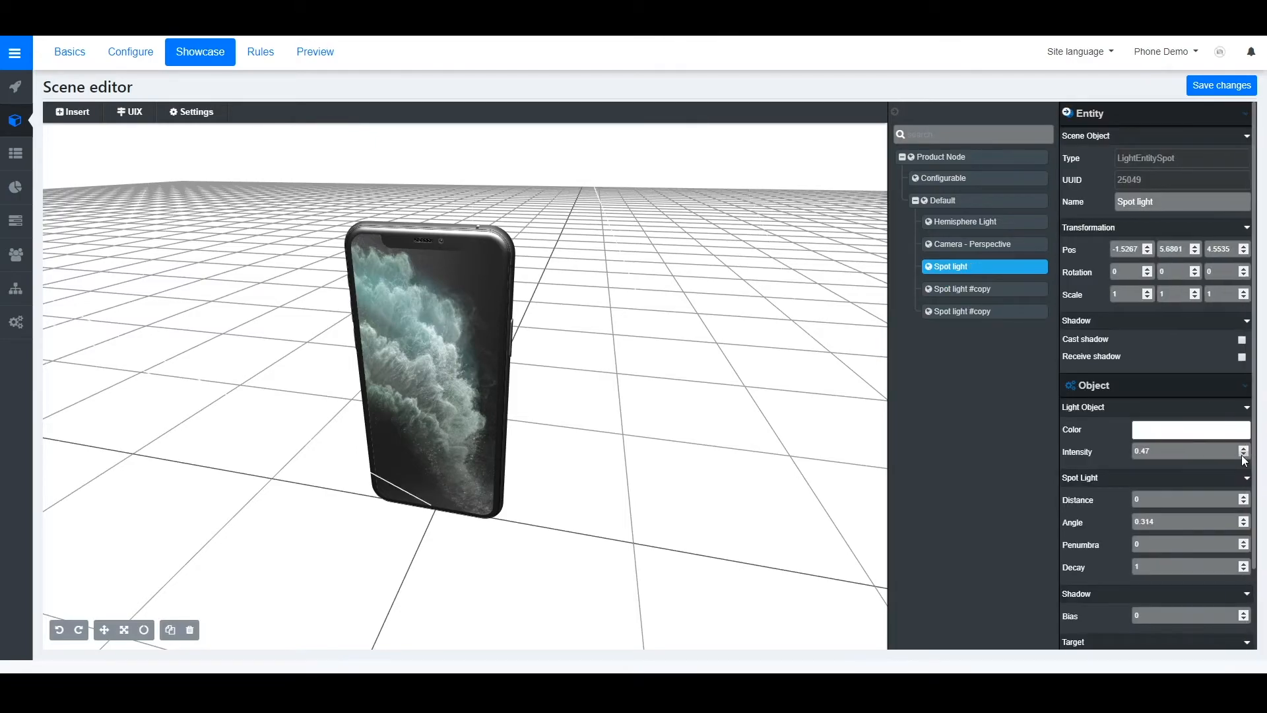
pyautogui.click(1242, 455)
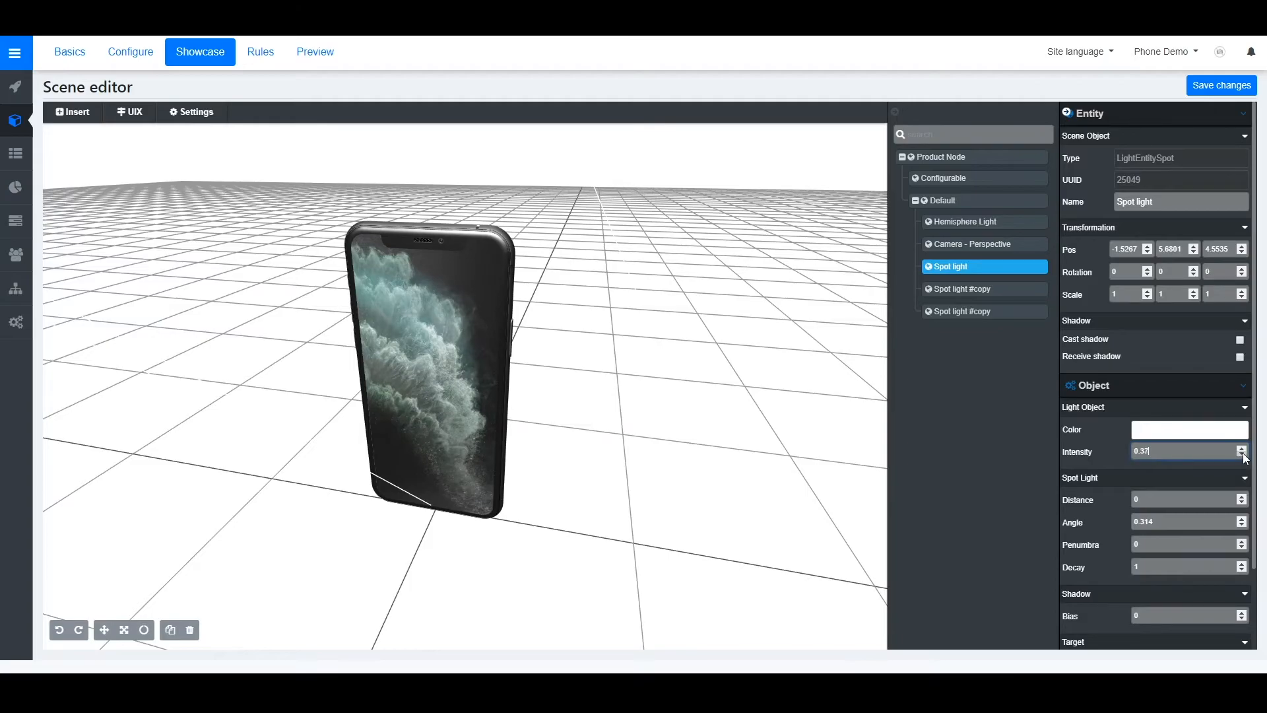
pyautogui.moveTo(653, 337); pyautogui.dragTo(659, 305)
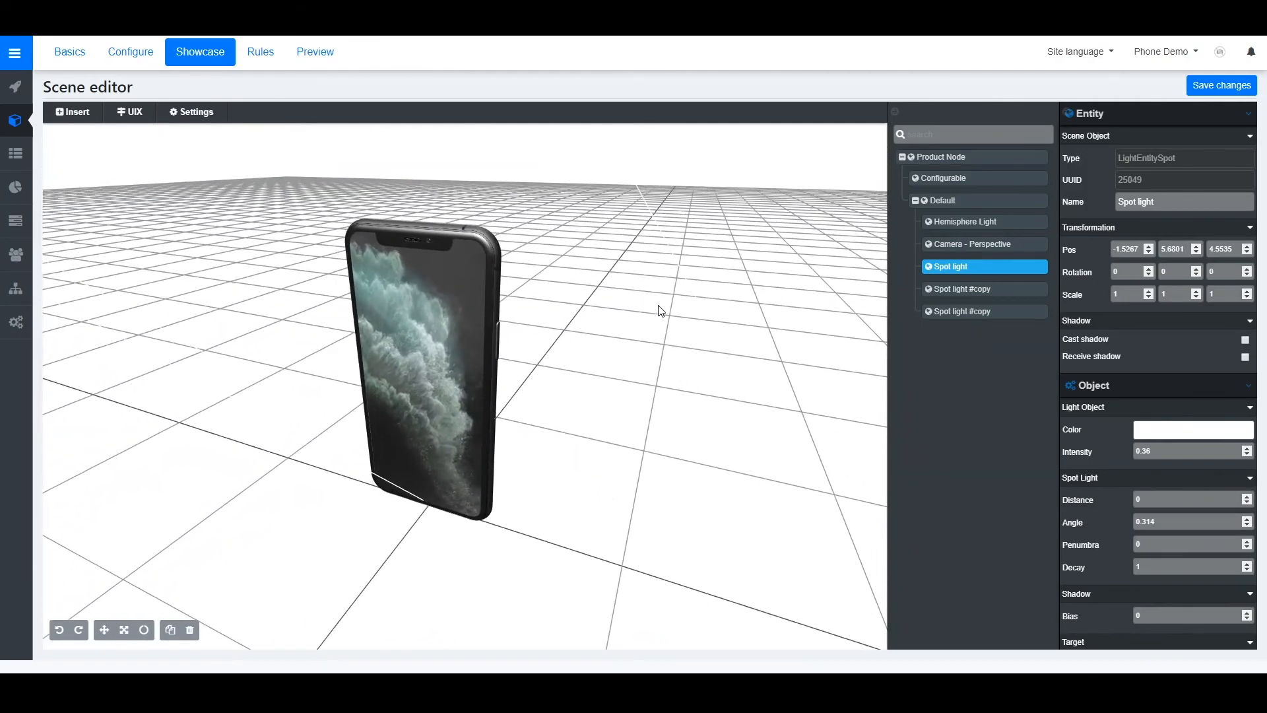
# Save the scene changes and rotate the phone in the product preview to check the new lighting
pyautogui.click(1205, 86)
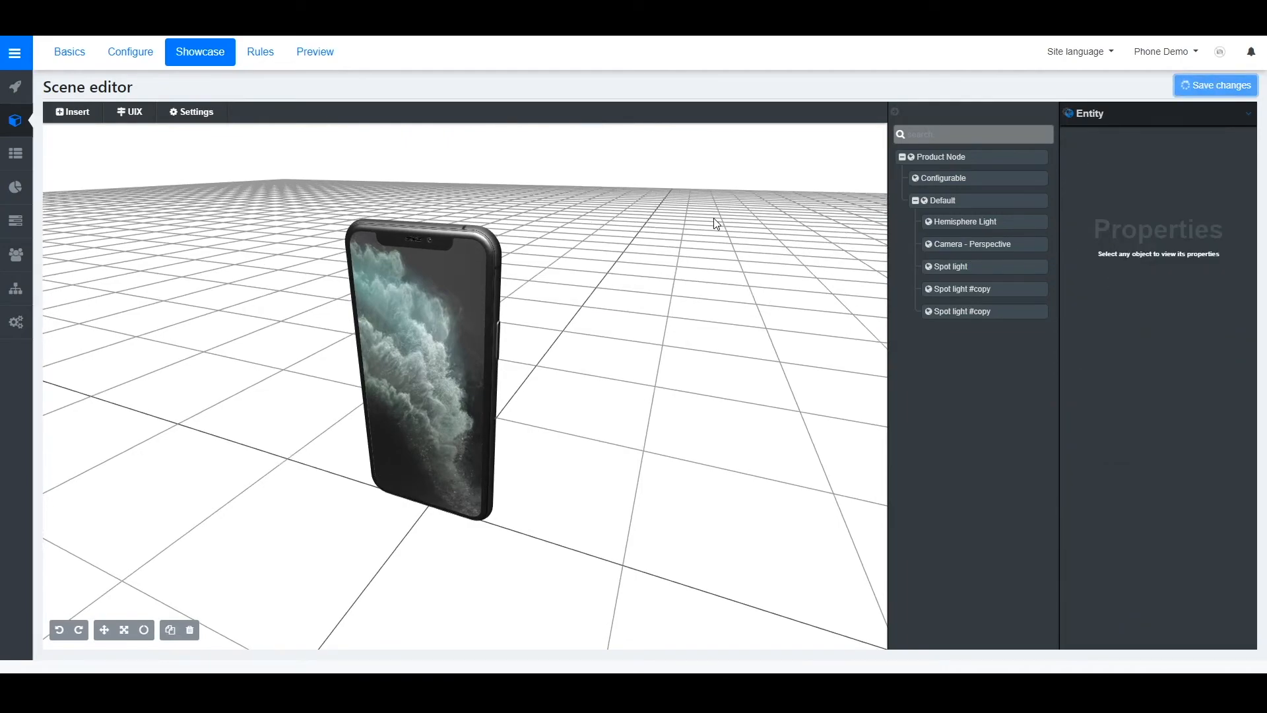
pyautogui.click(316, 54)
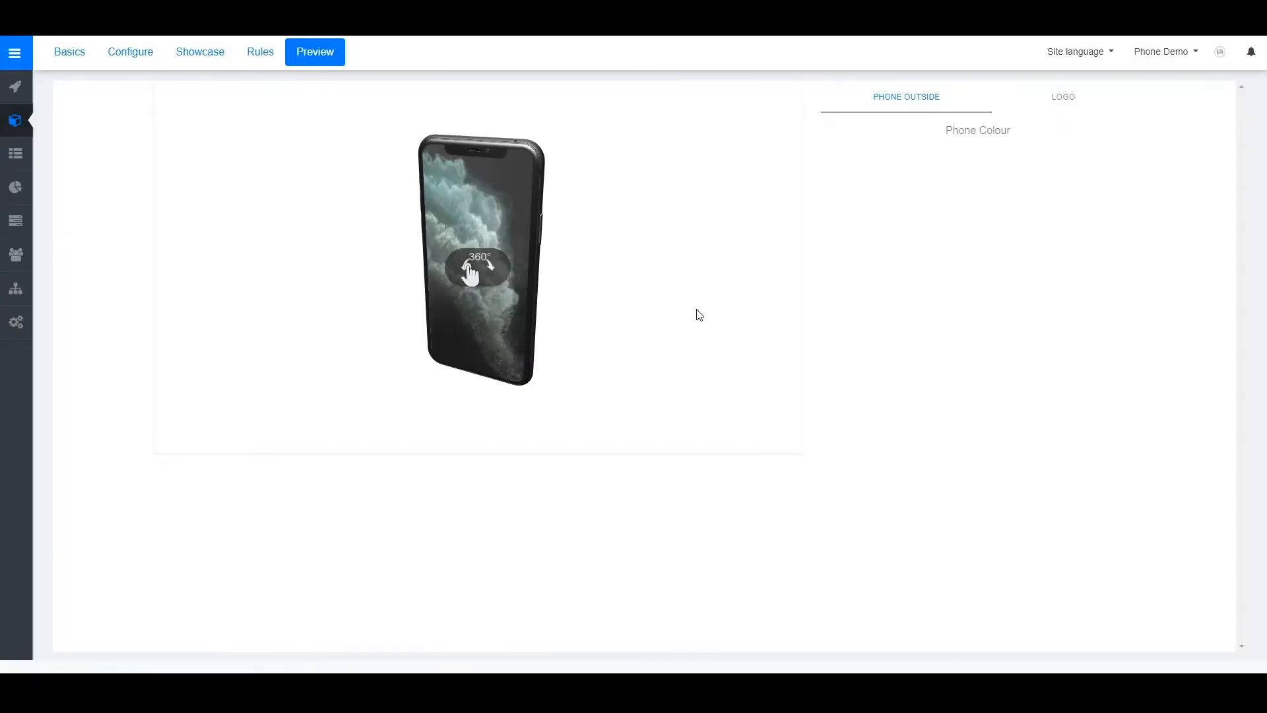
pyautogui.moveTo(580, 259); pyautogui.dragTo(481, 257)
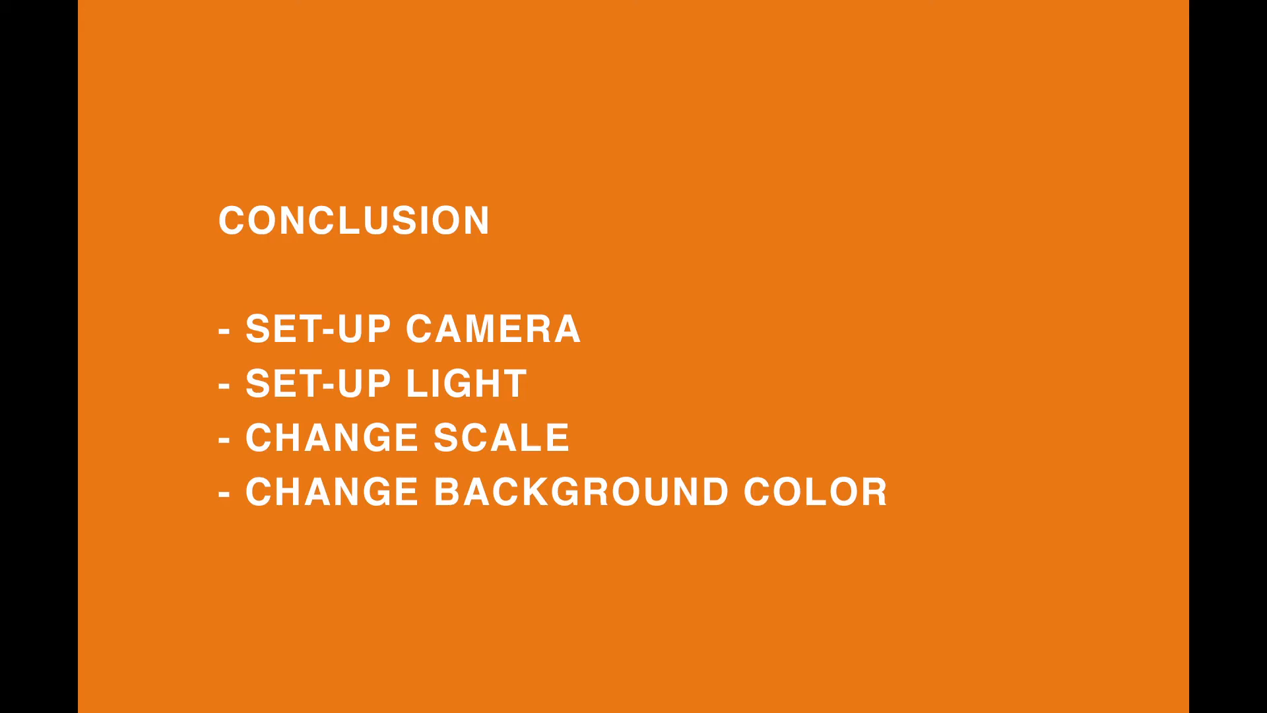